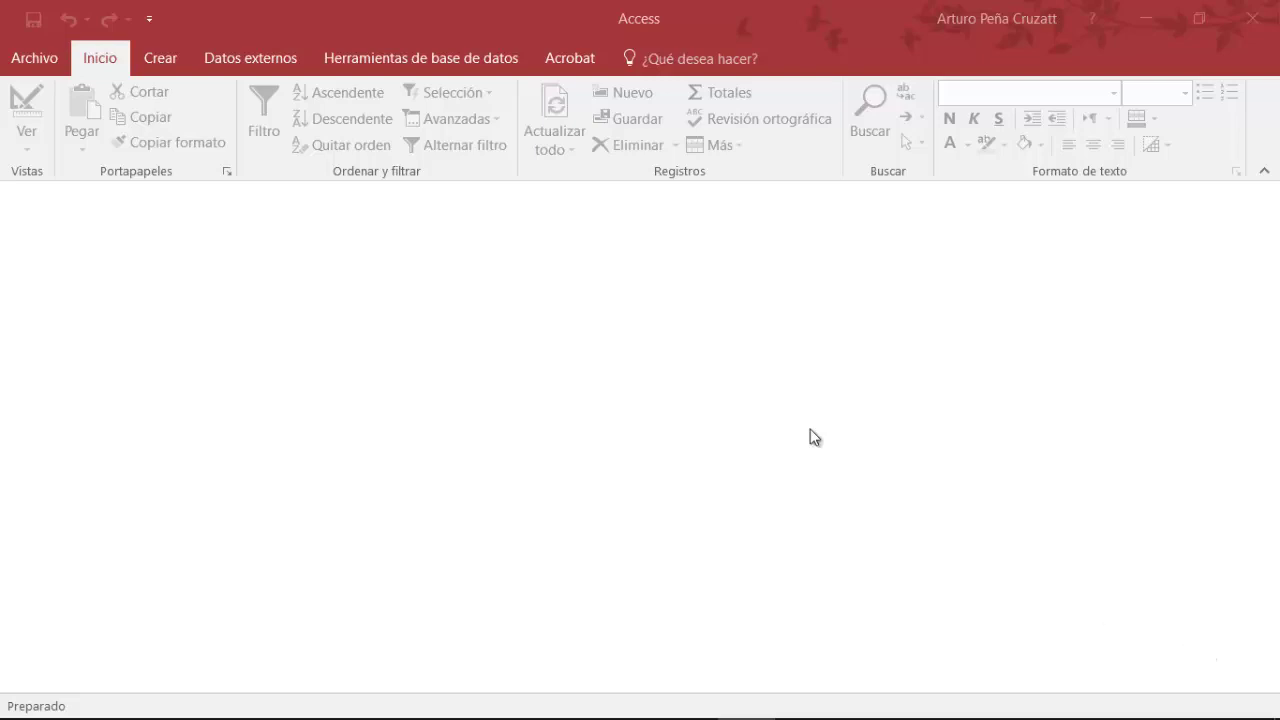
Create a blank desktop database with the file name rrhh.
left_click(35, 58)
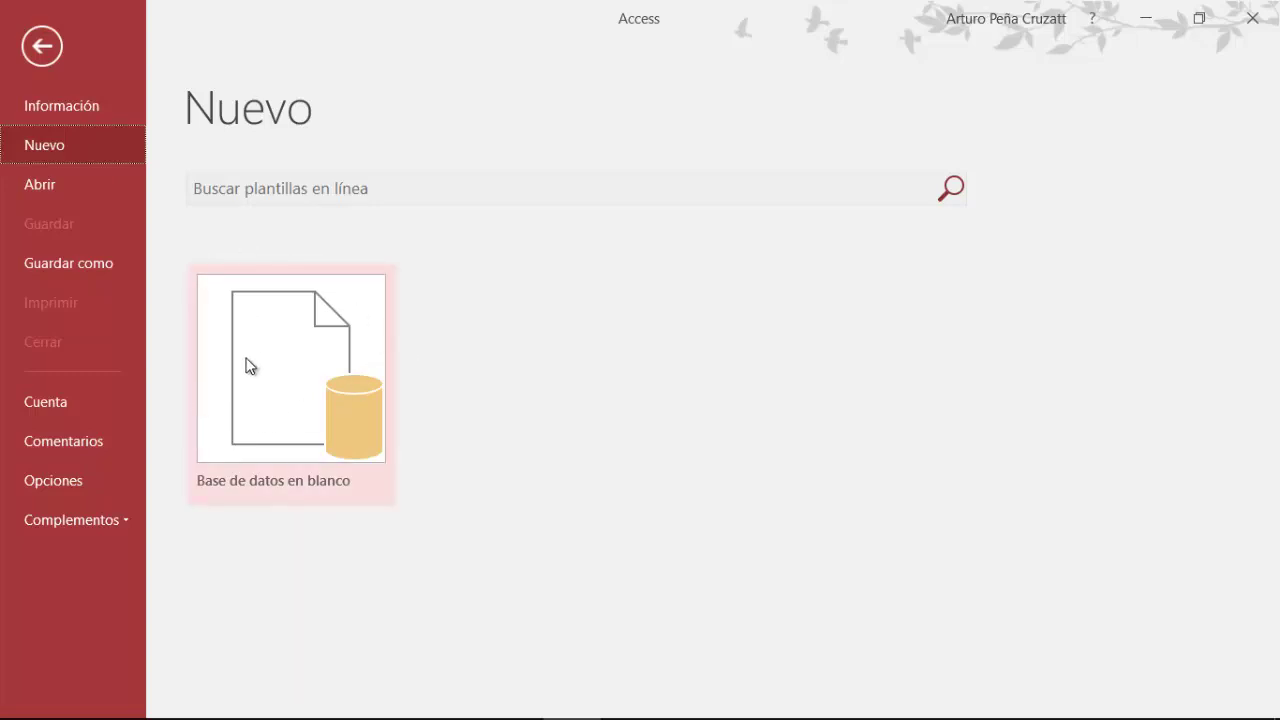
left_click(316, 336)
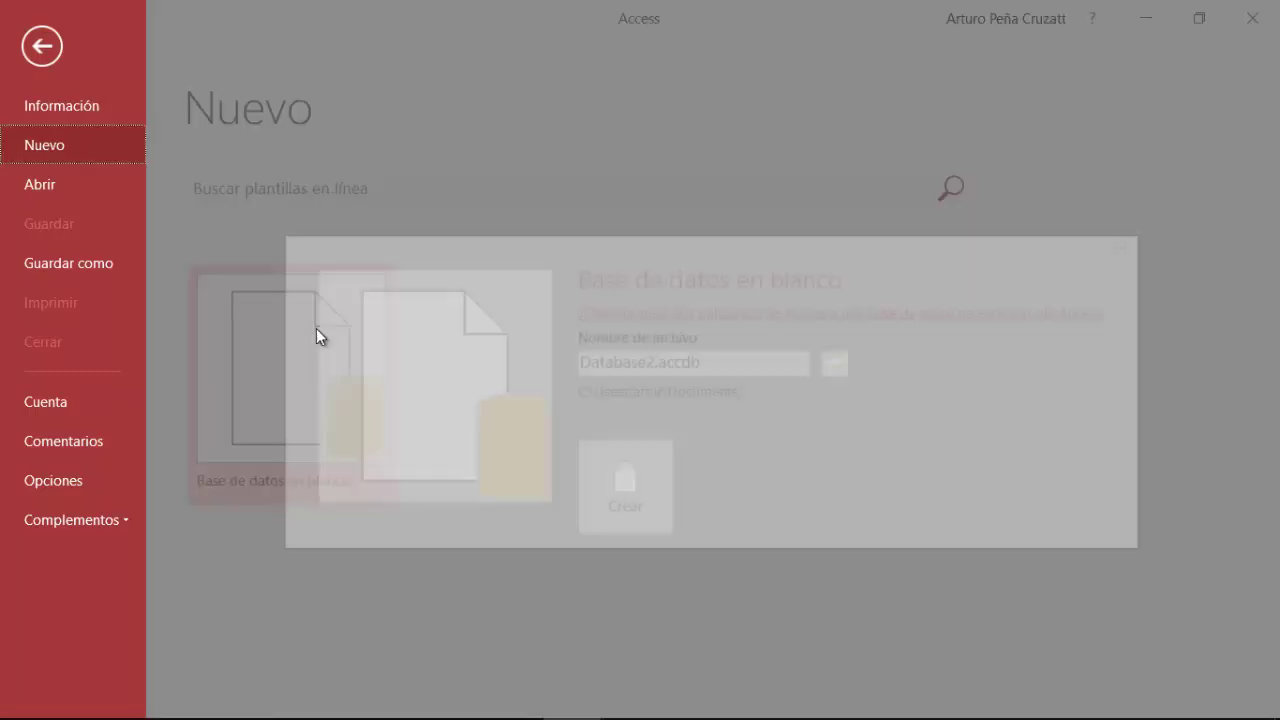
double_click(751, 363)
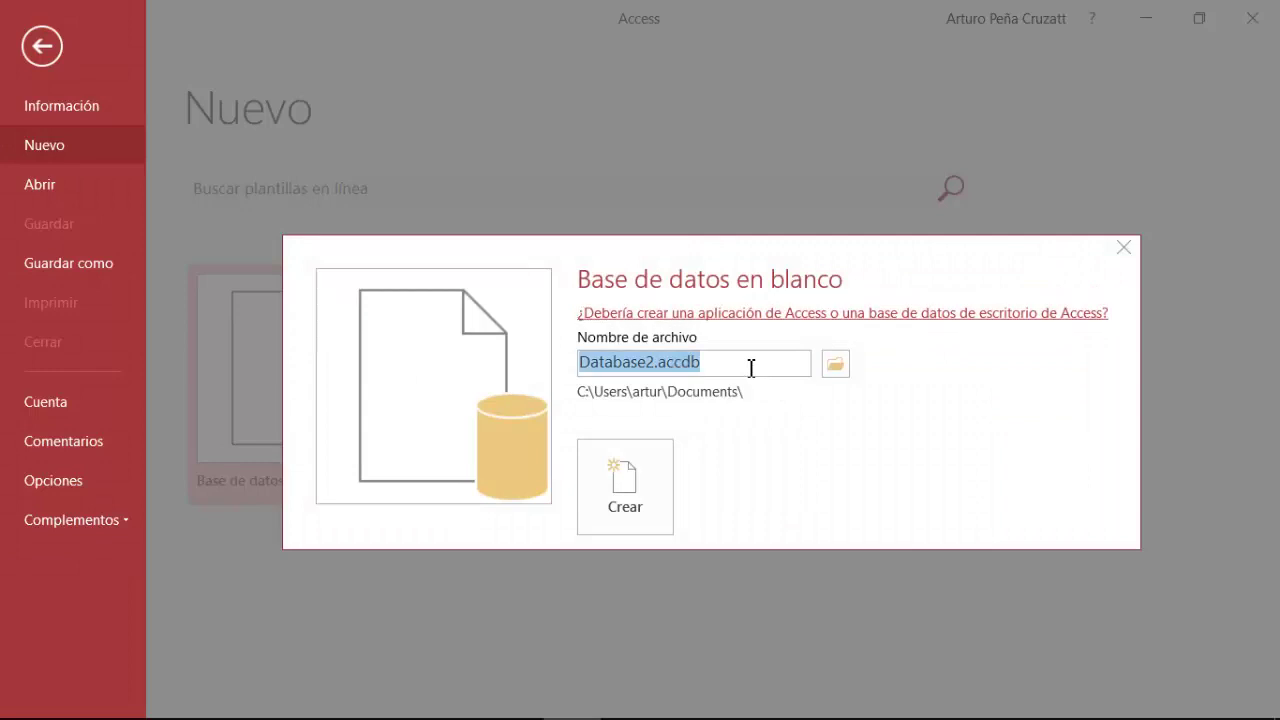
key("BackSpace")
type("rr")
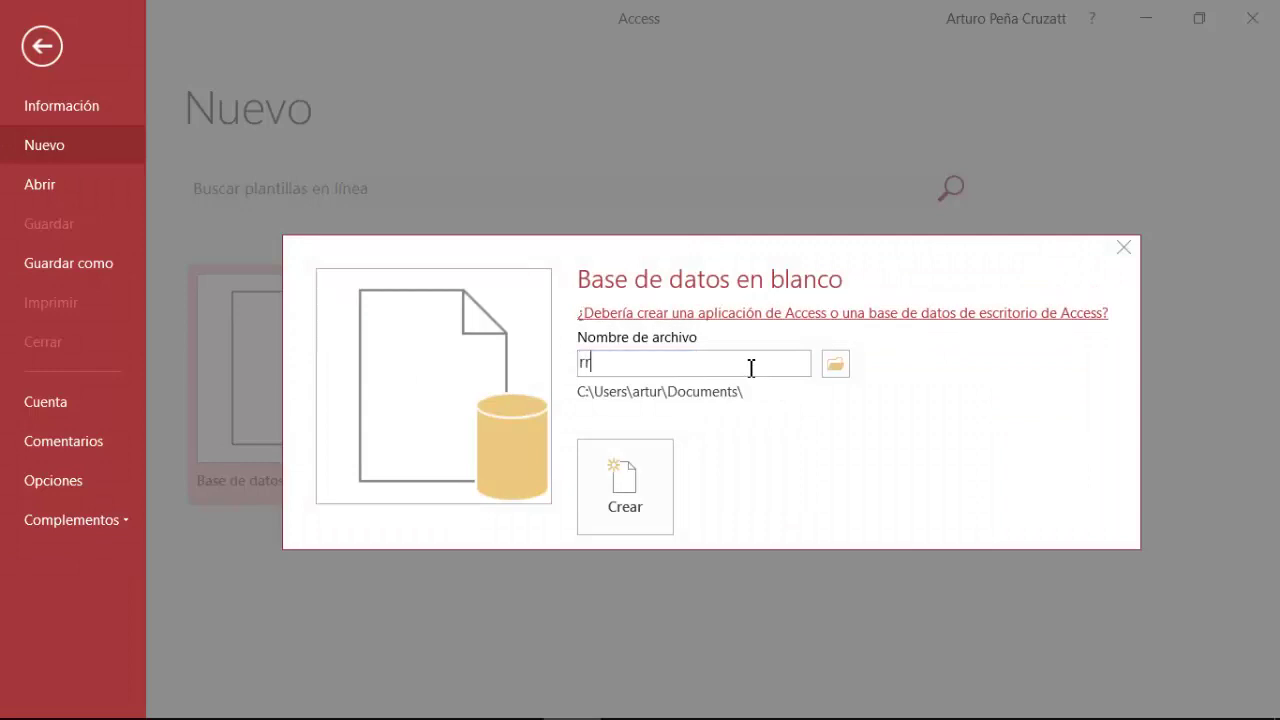
type("hh")
left_click(594, 500)
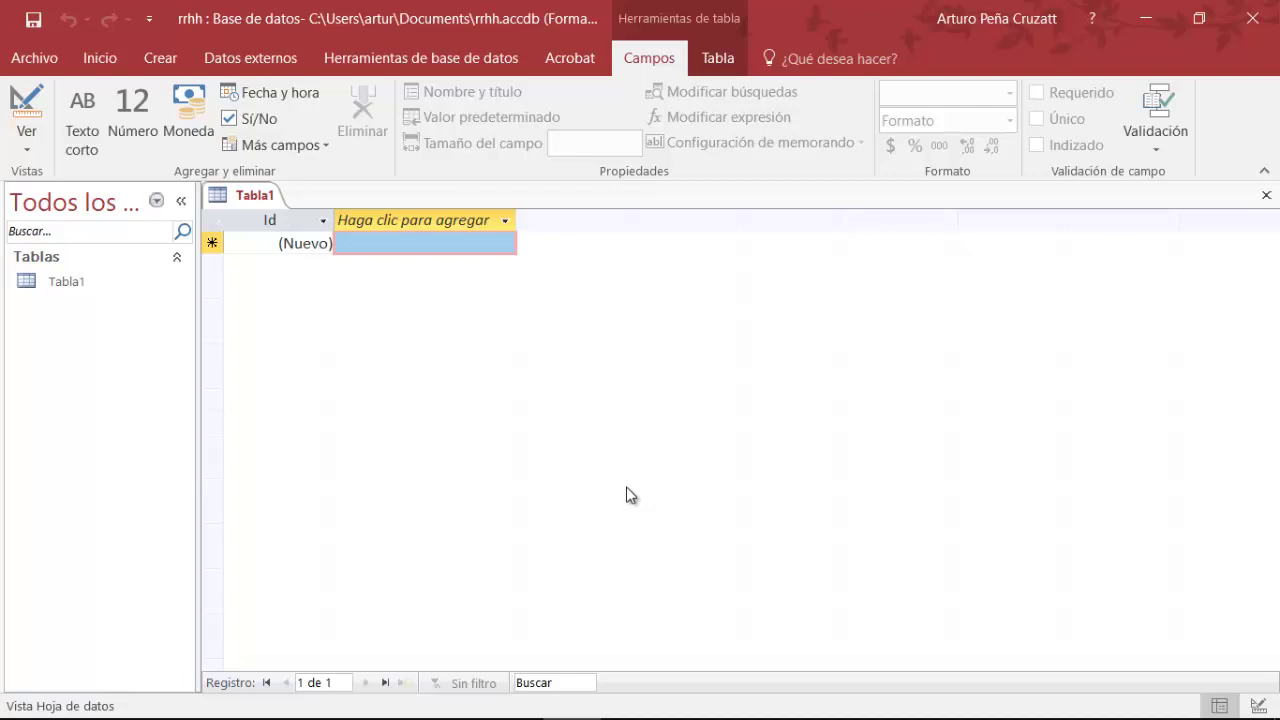
Close the default empty table and start a new table in design view.
left_click(1266, 195)
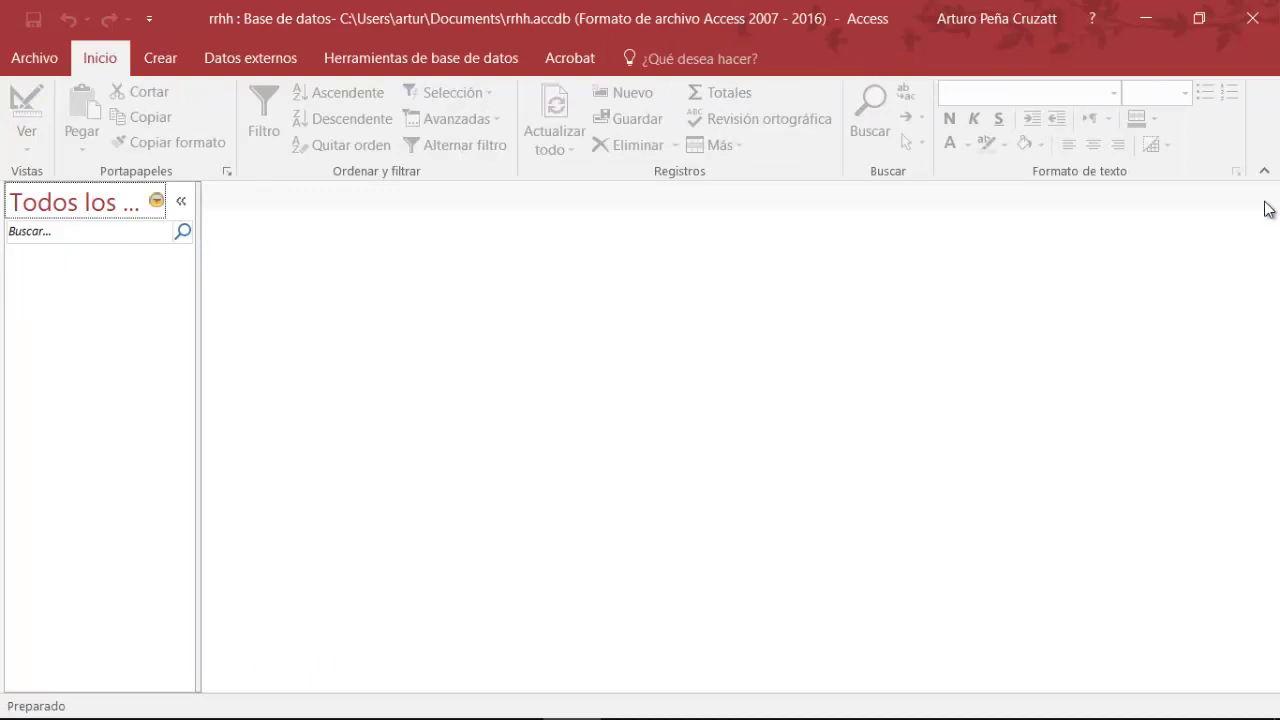
left_click(160, 60)
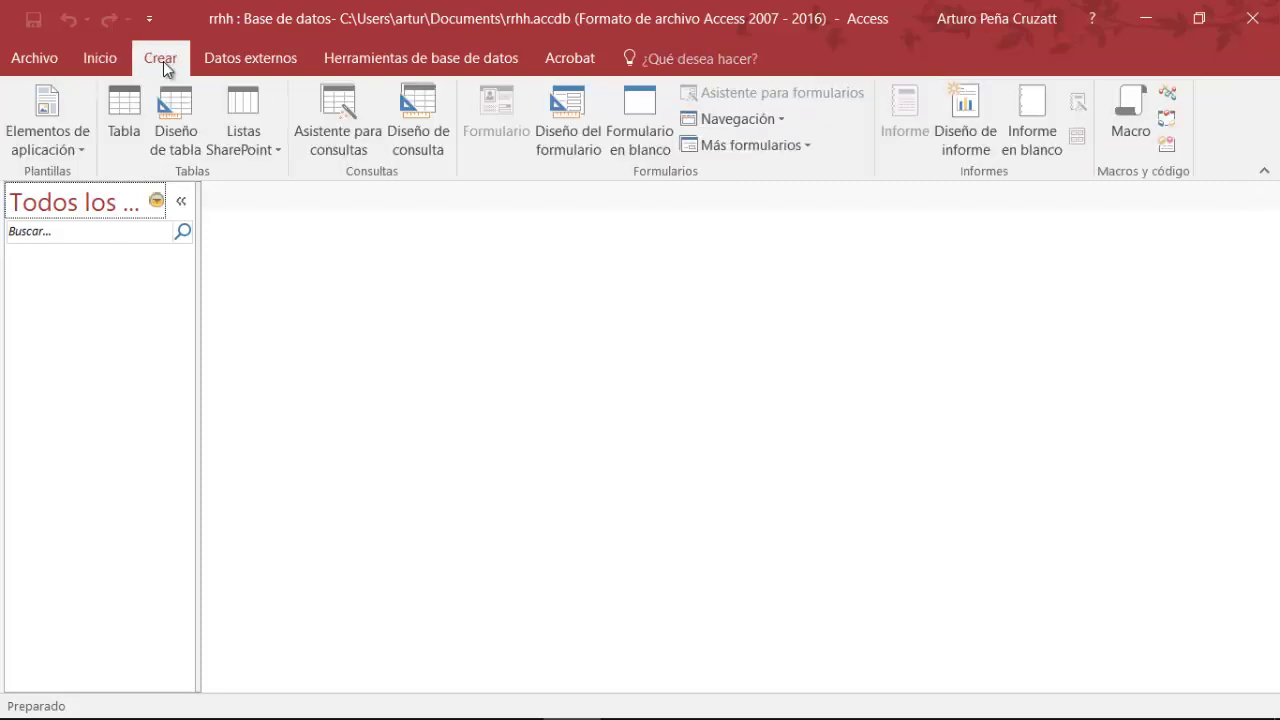
left_click(191, 147)
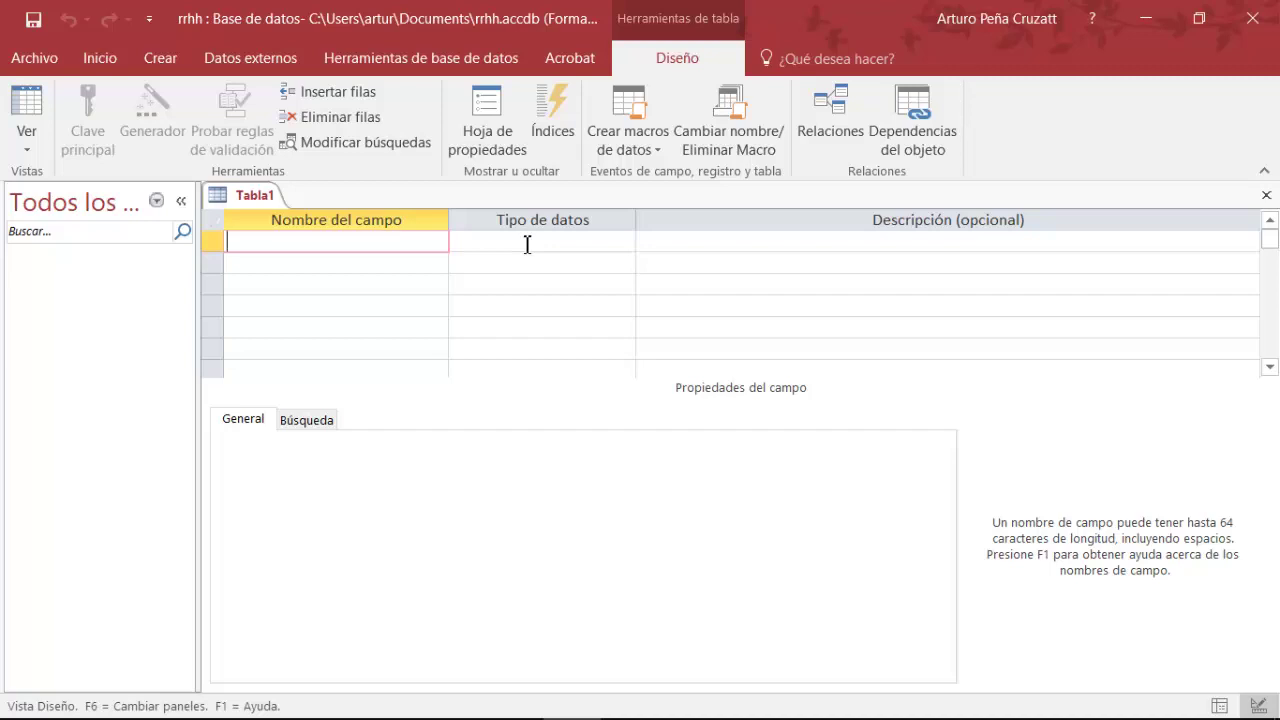
Define the field codigo_area as Número with field size Byte and make it the primary key.
type("codigo_area")
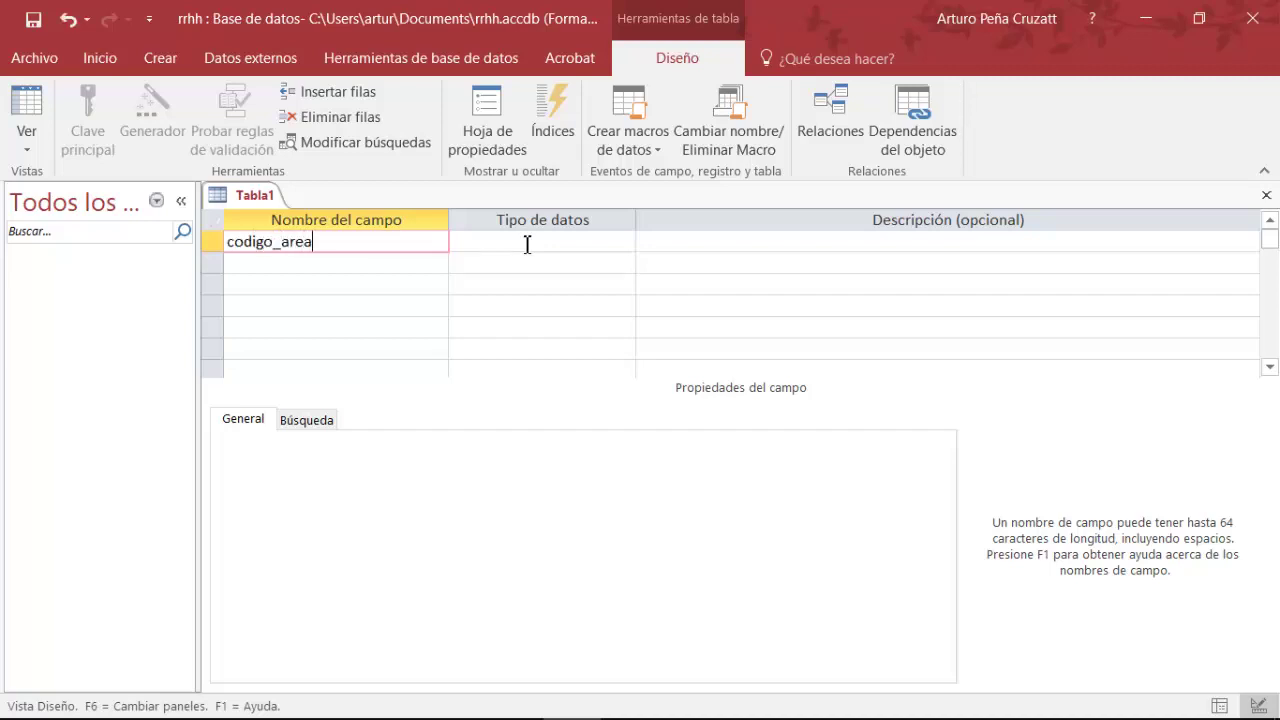
key("Tab")
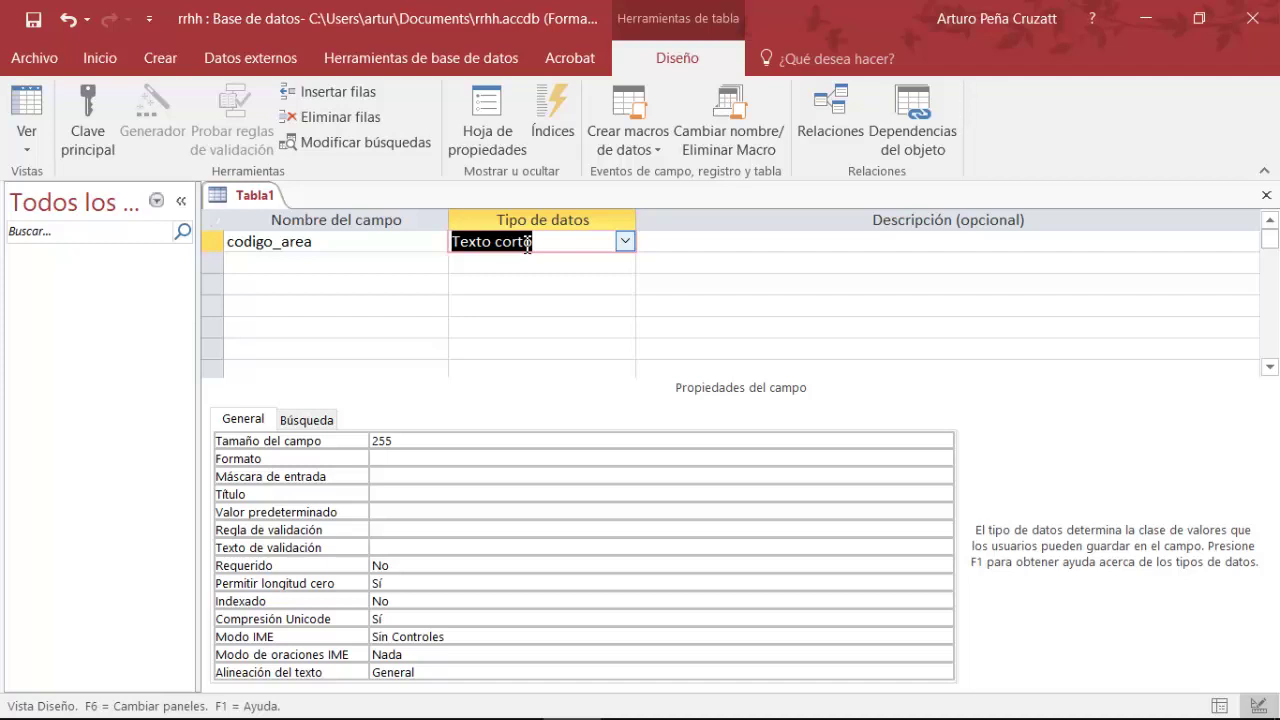
left_click(624, 242)
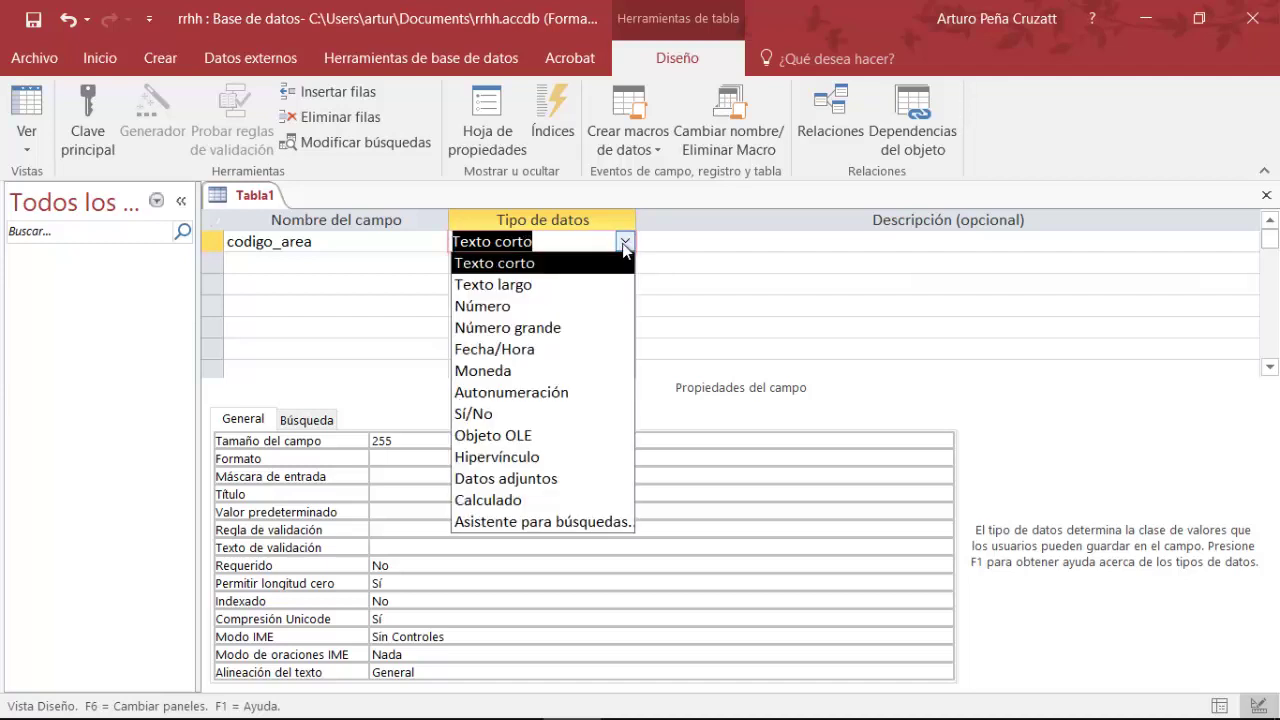
left_click(505, 306)
left_click(440, 443)
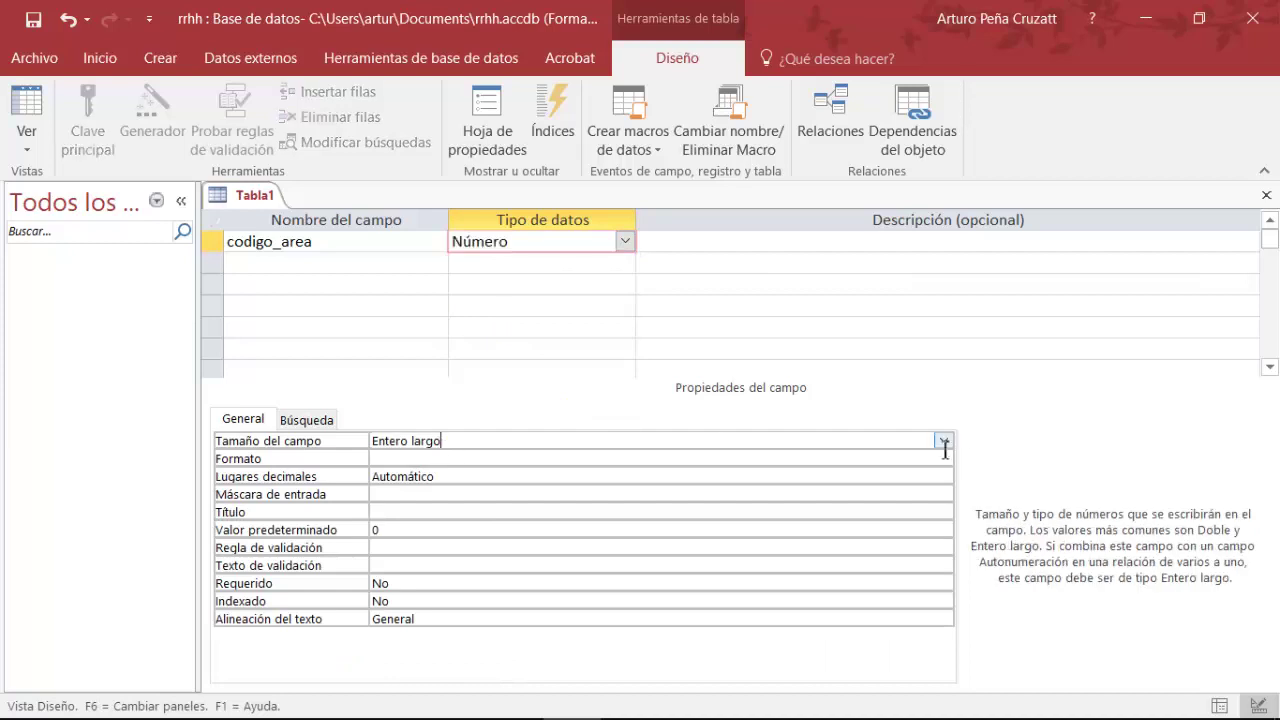
left_click(943, 442)
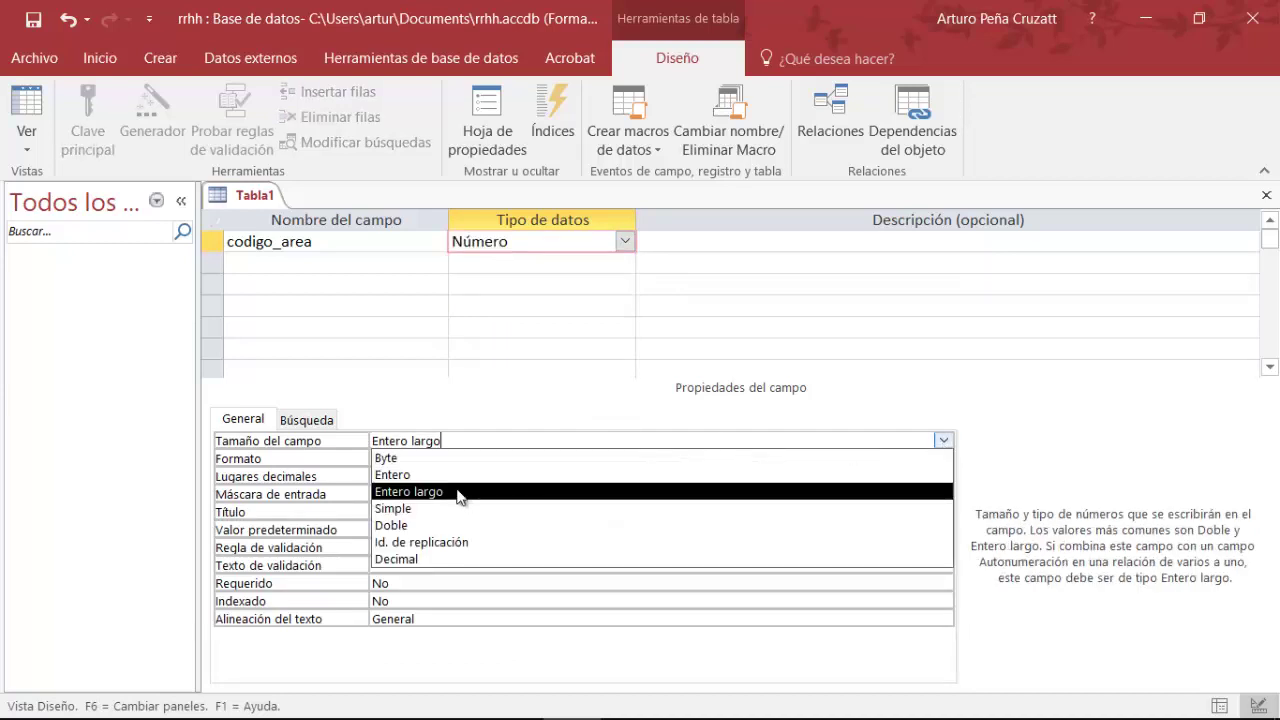
left_click(418, 458)
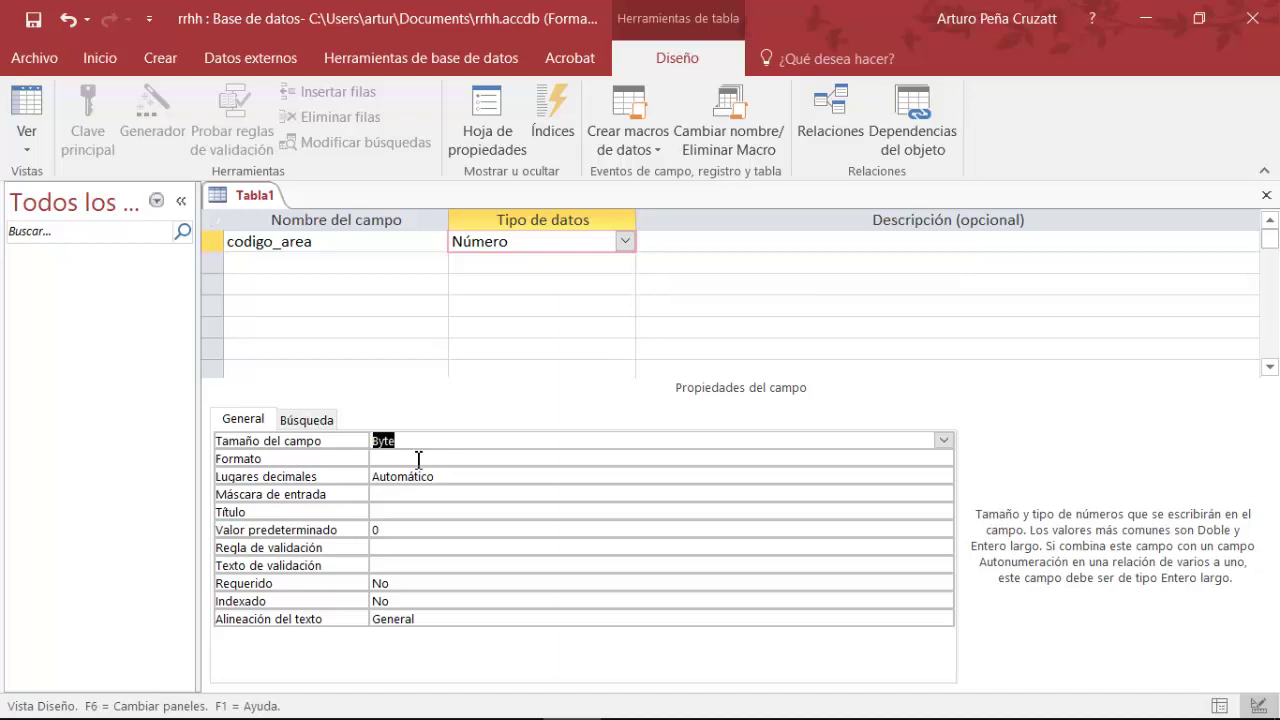
left_click(252, 241)
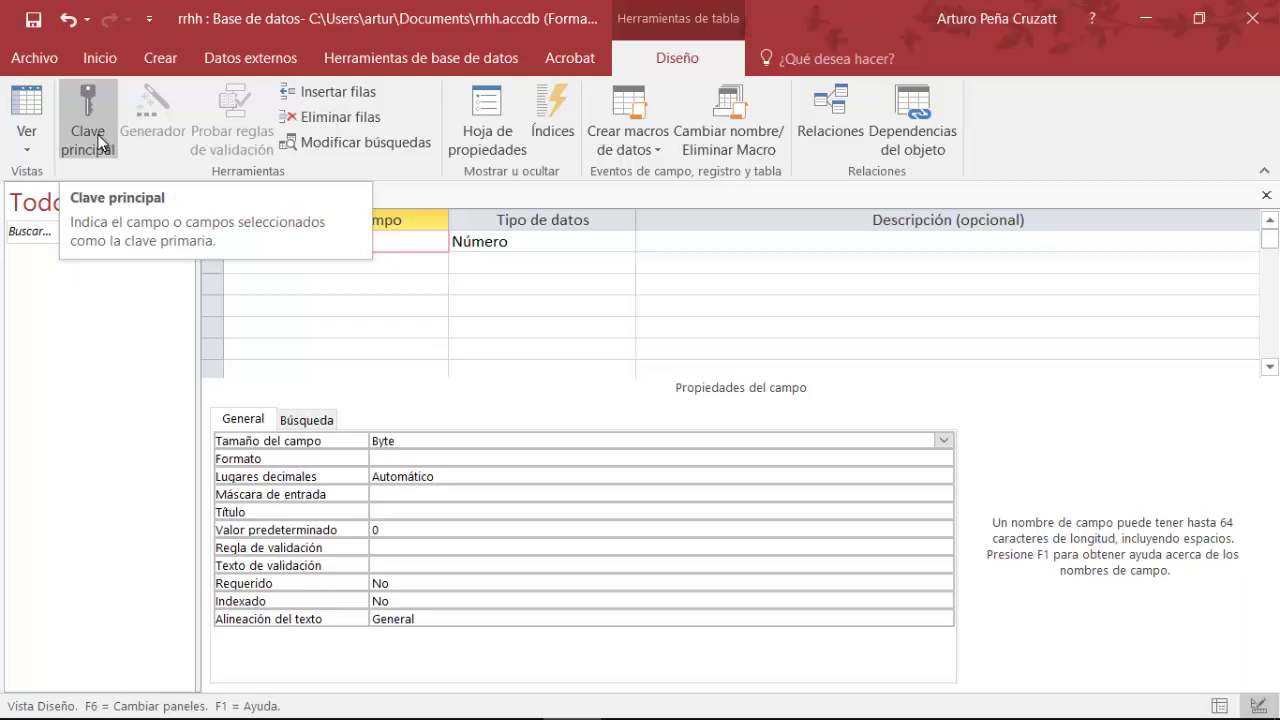
left_click(99, 144)
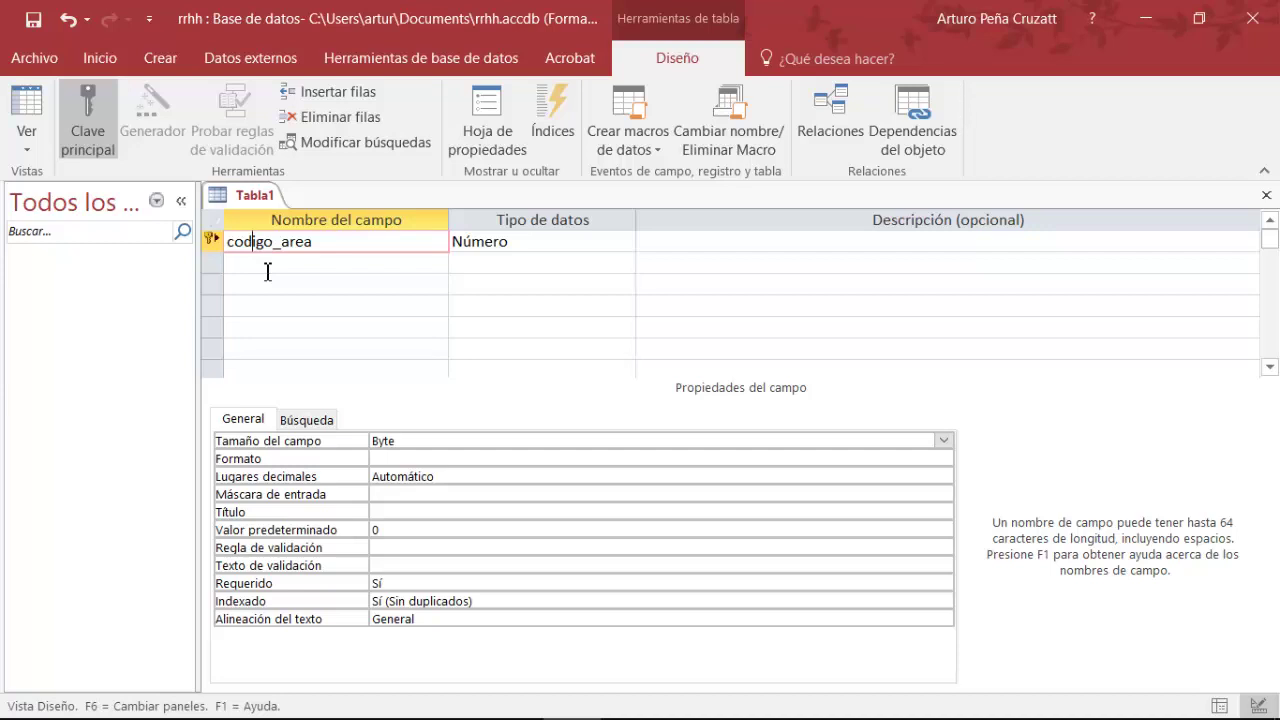
Add a Texto corto field named nombre below codigo_area, with field size 50 and Requerido set to Sí.
left_click(267, 263)
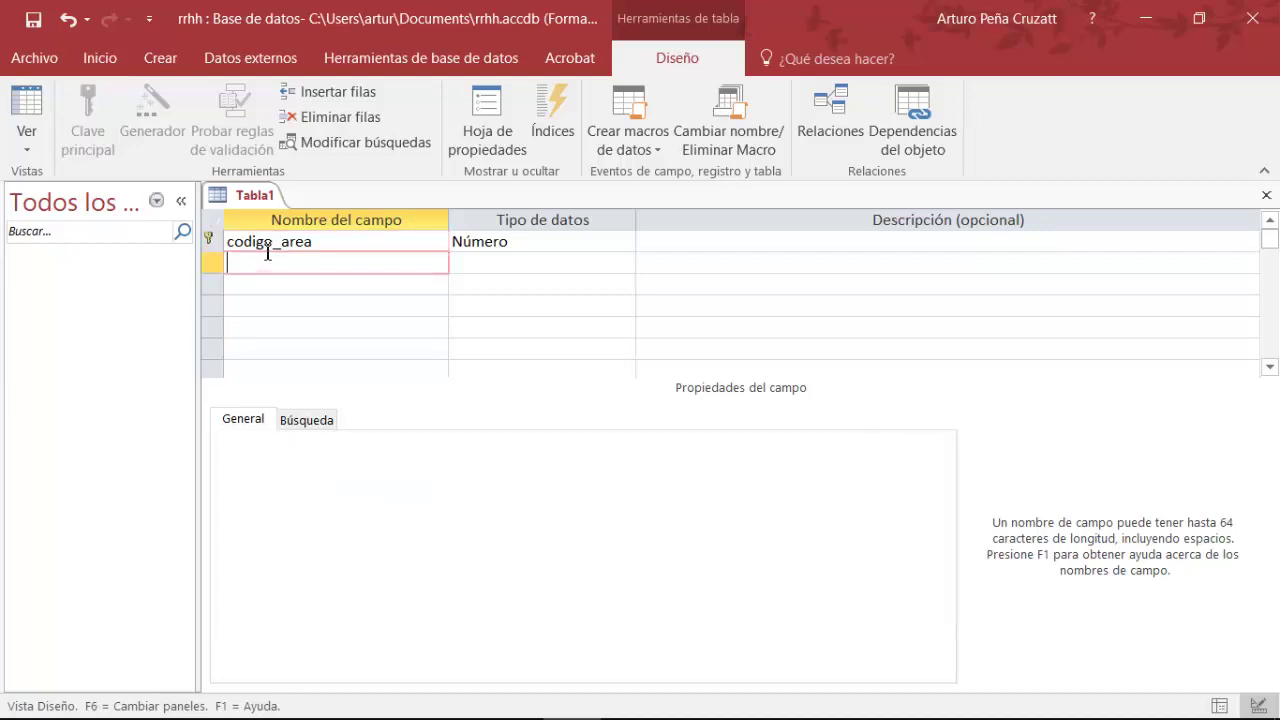
left_click(267, 242)
left_click(267, 262)
type("nombre")
key("Tab")
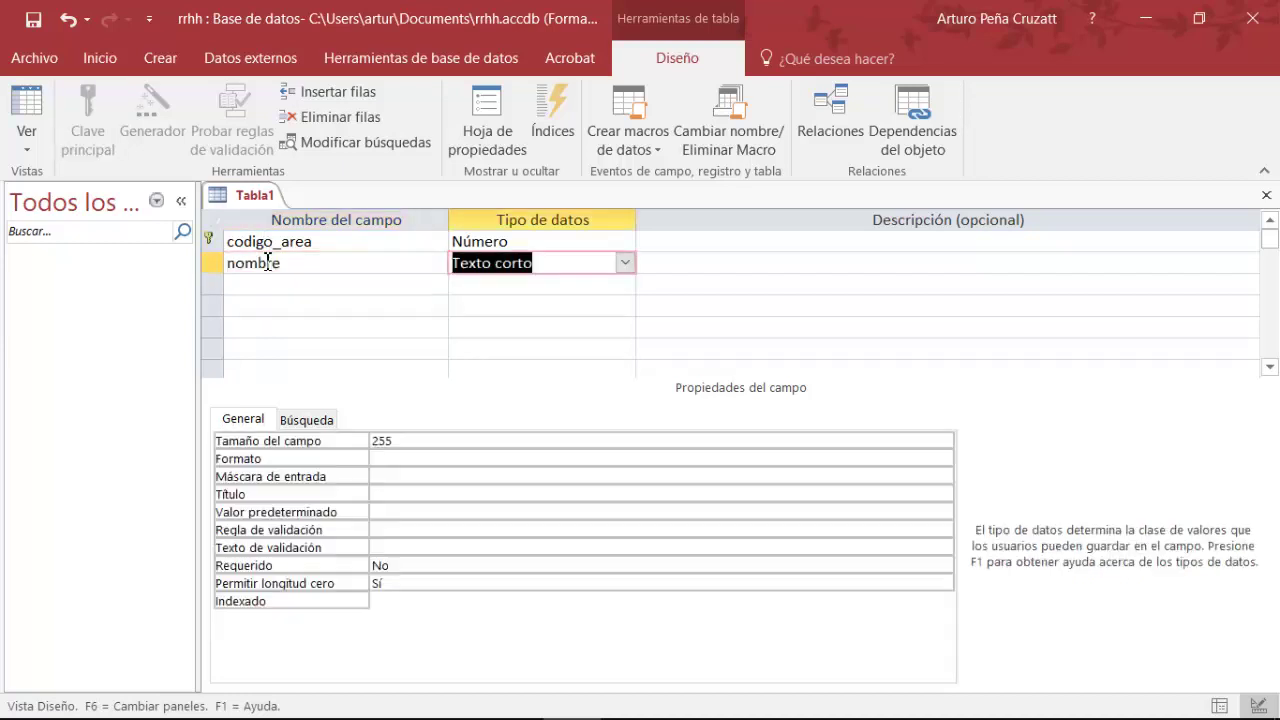
left_click(419, 443)
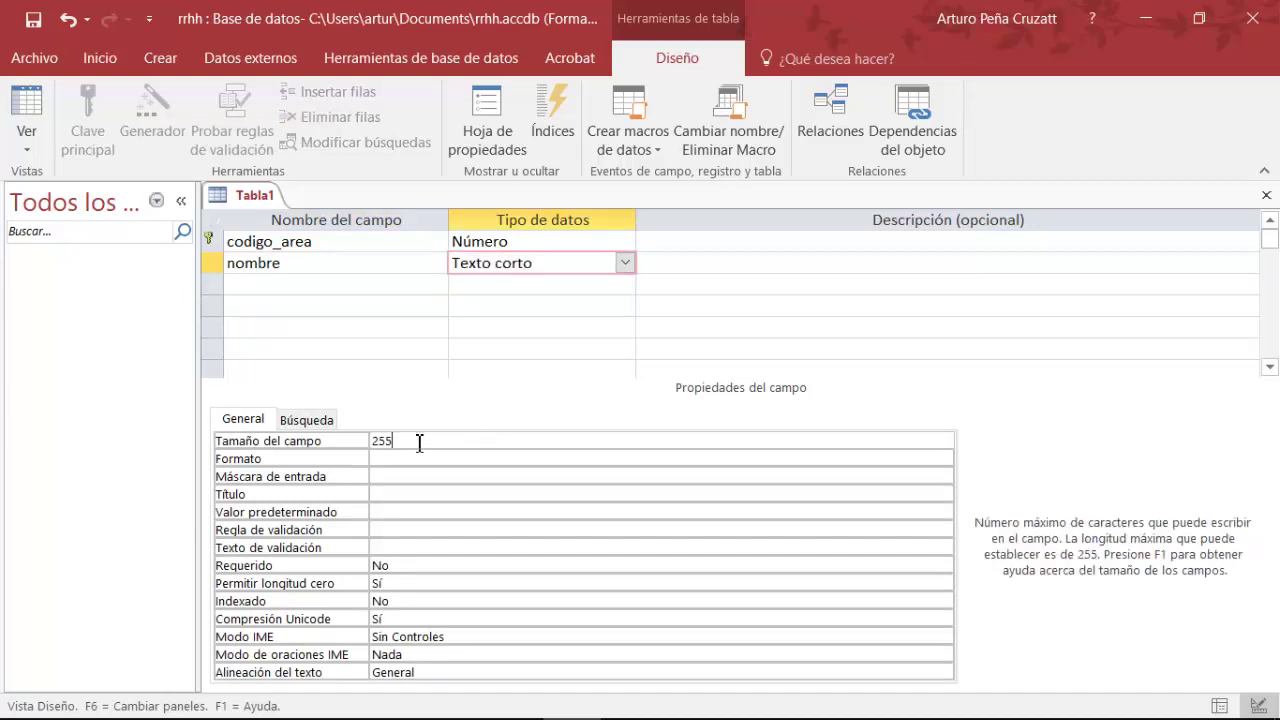
key("BackSpace")
key("BackSpace")
key("BackSpace")
type("50")
double_click(400, 568)
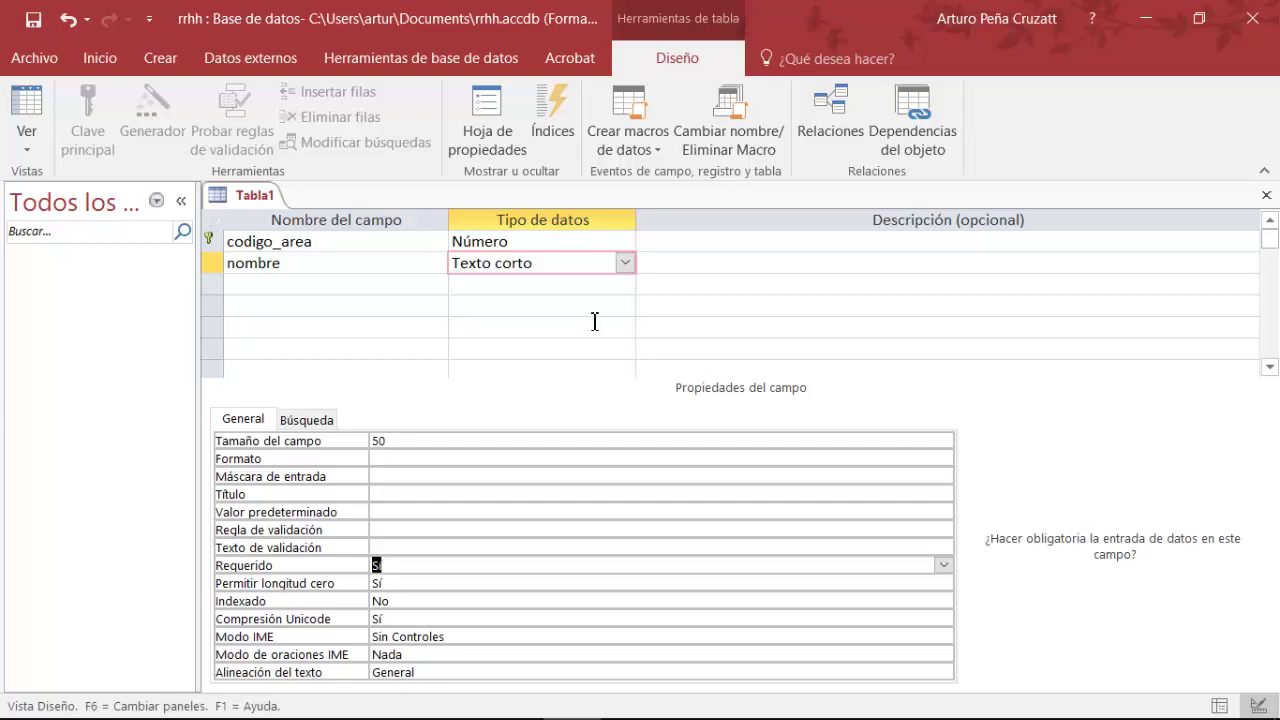
Save the table under the name Area and close it.
left_click(386, 244)
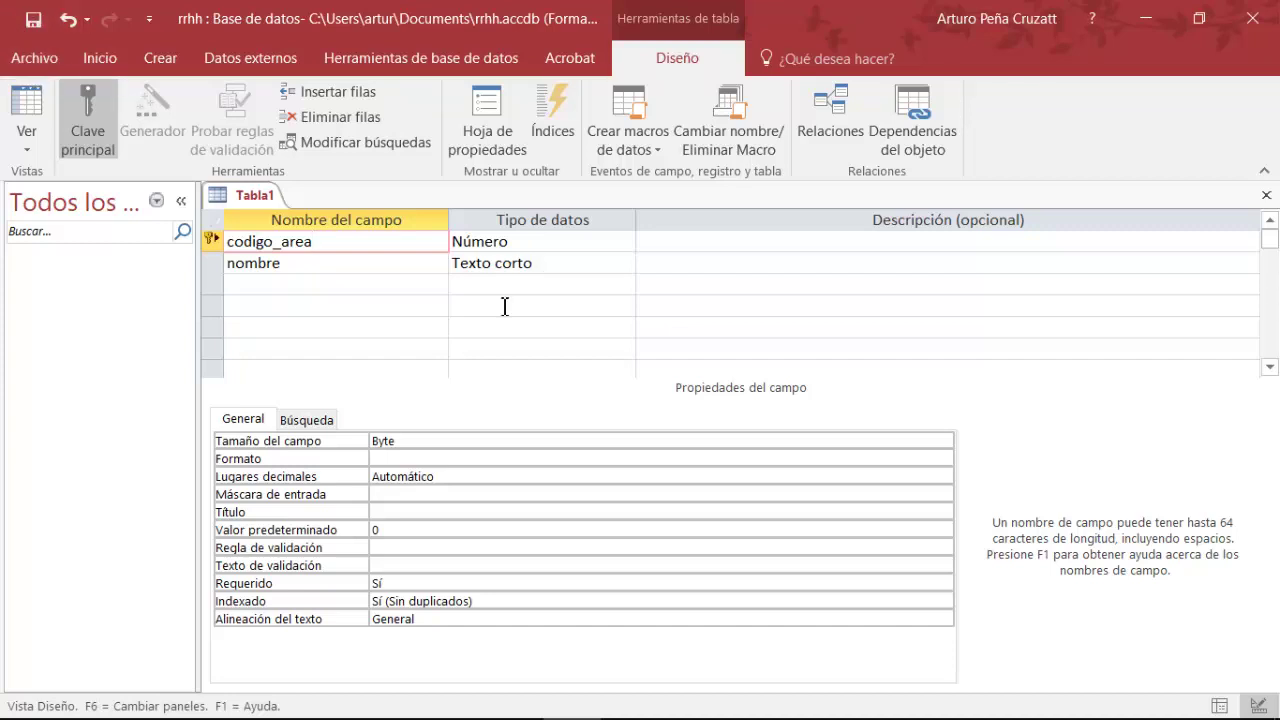
left_click(33, 19)
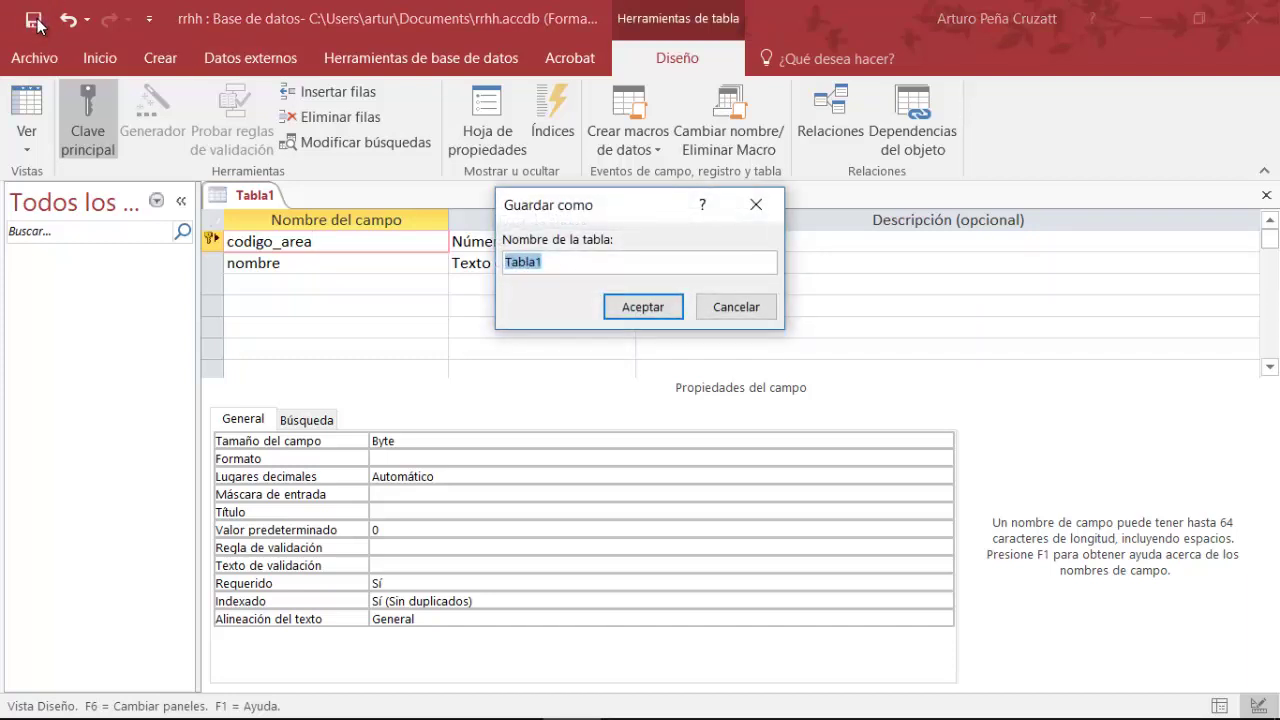
type("Area")
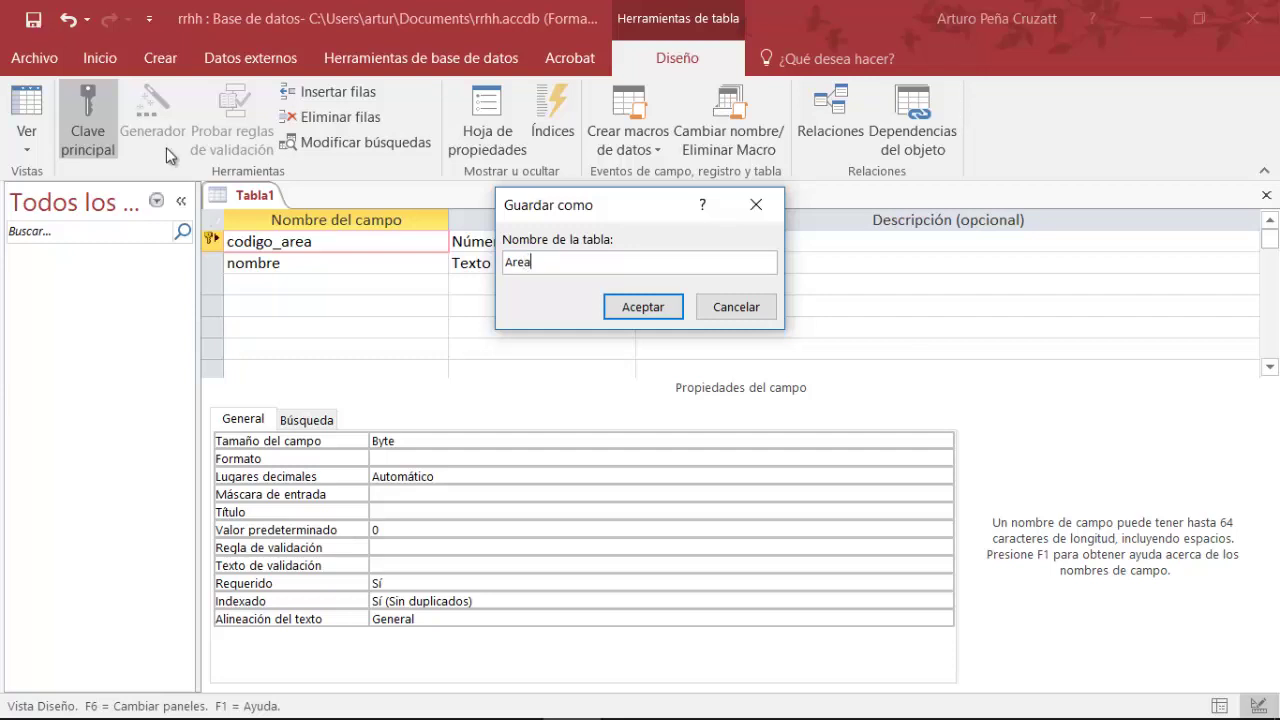
left_click(640, 308)
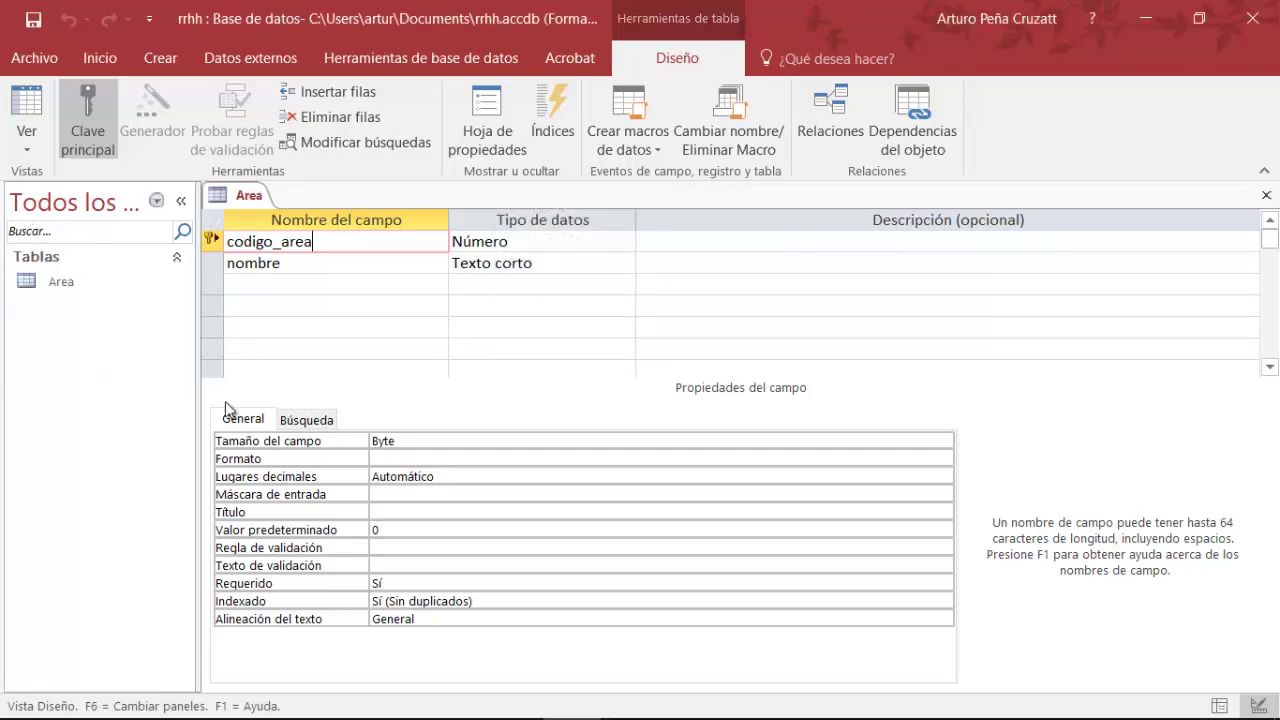
left_click(1266, 195)
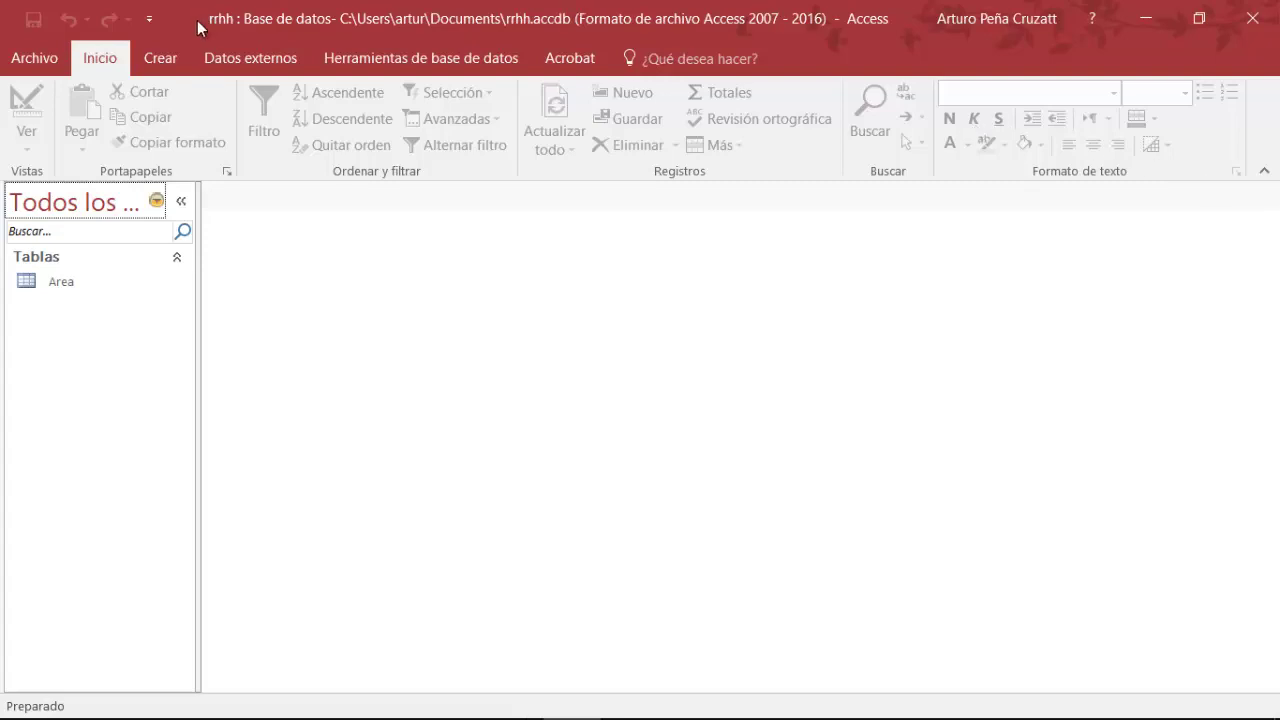
Start another table in design view with rut_trabajador as a Número field and make it the primary key.
left_click(176, 60)
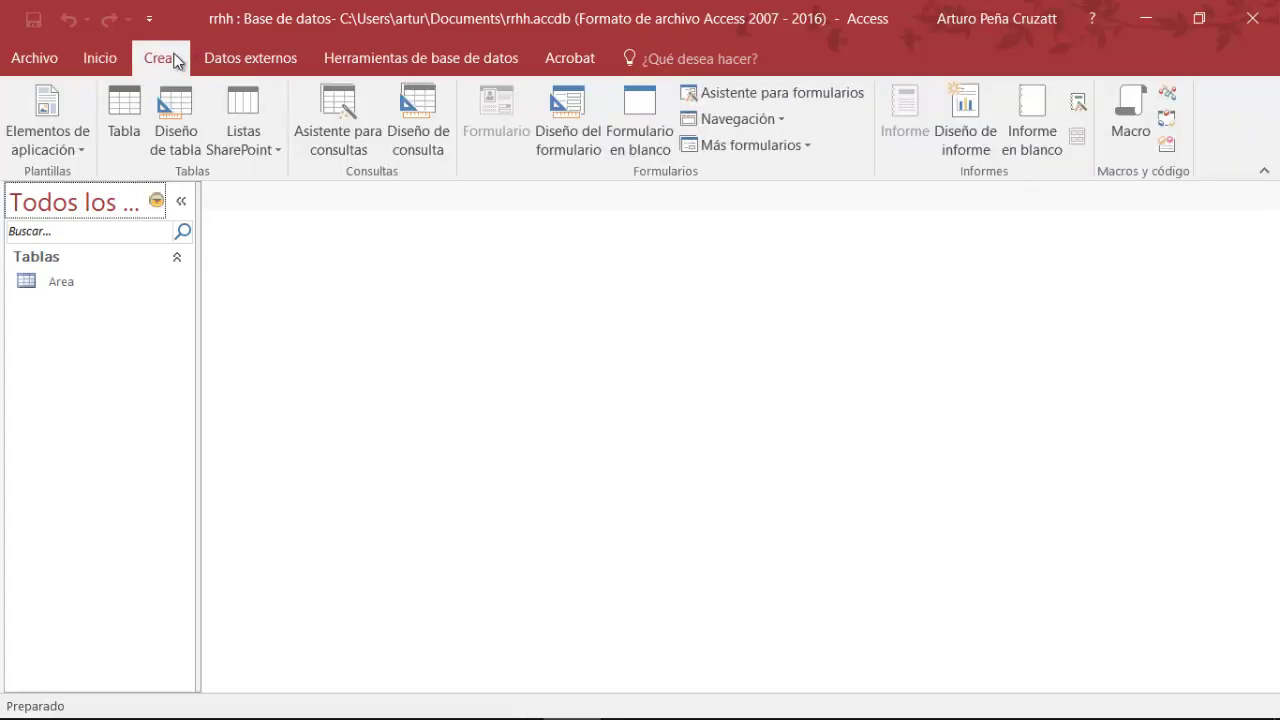
left_click(180, 142)
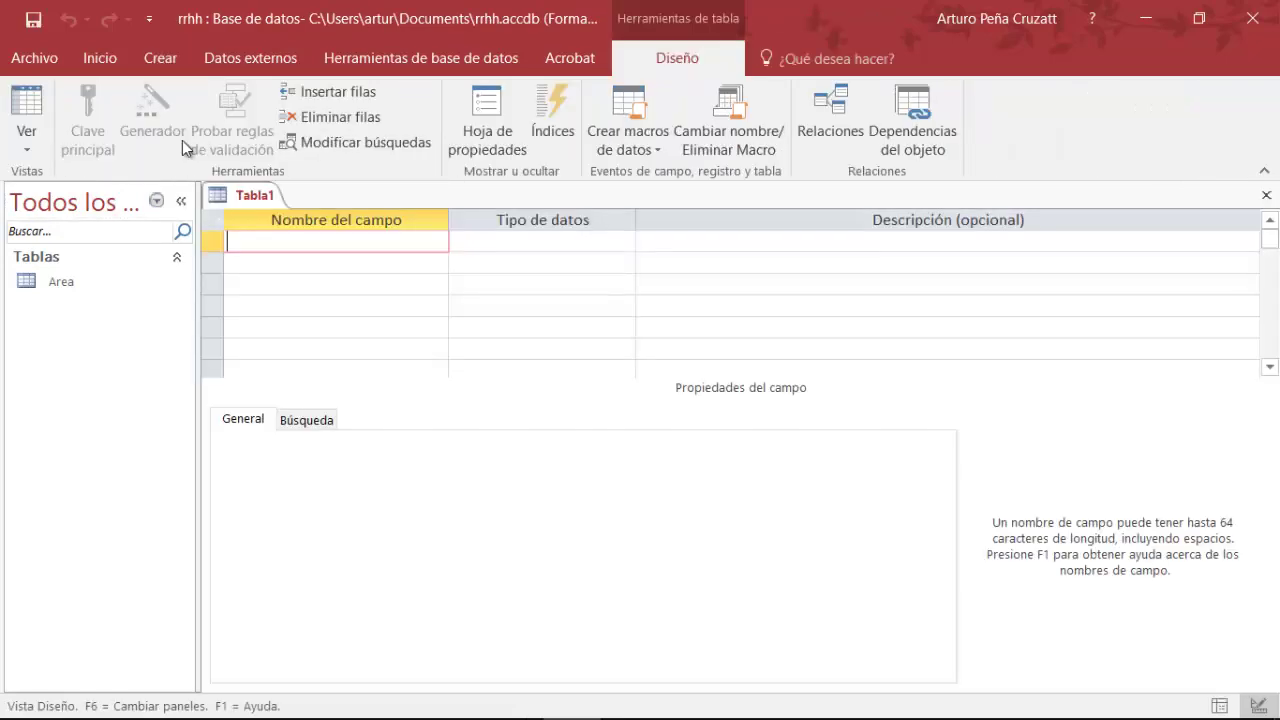
type("rut_trabajador")
key("Tab")
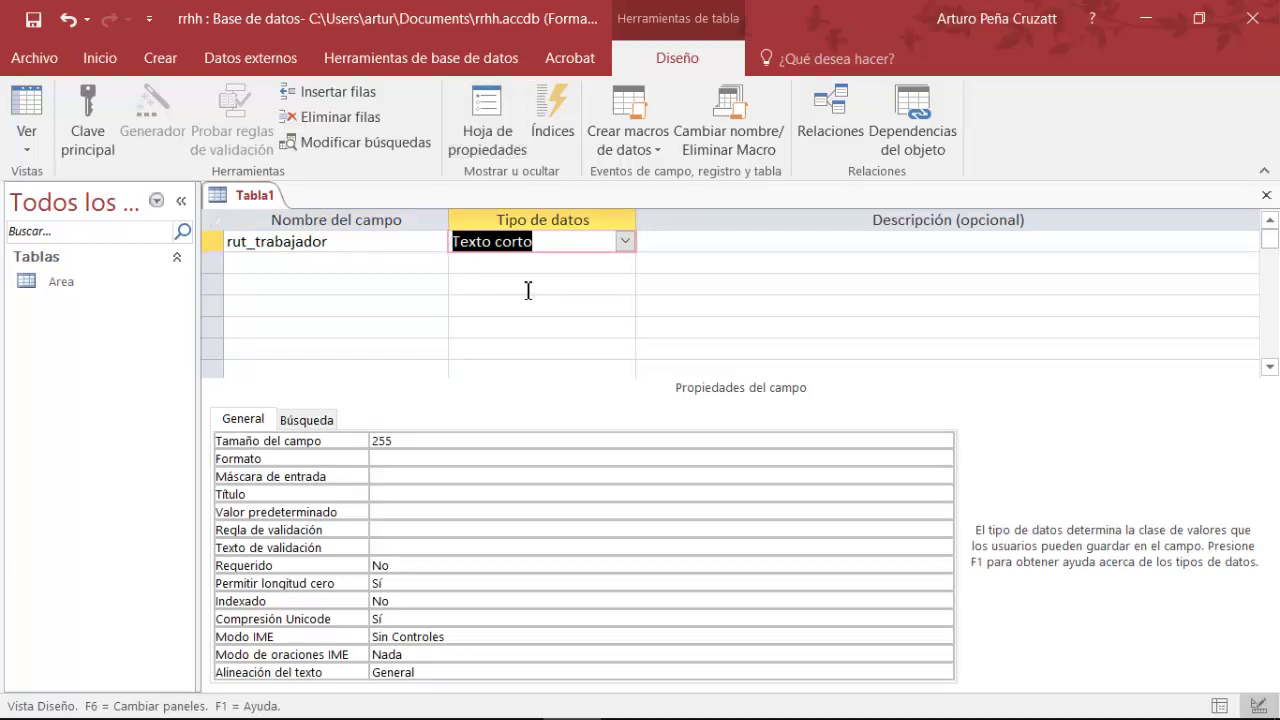
left_click(625, 243)
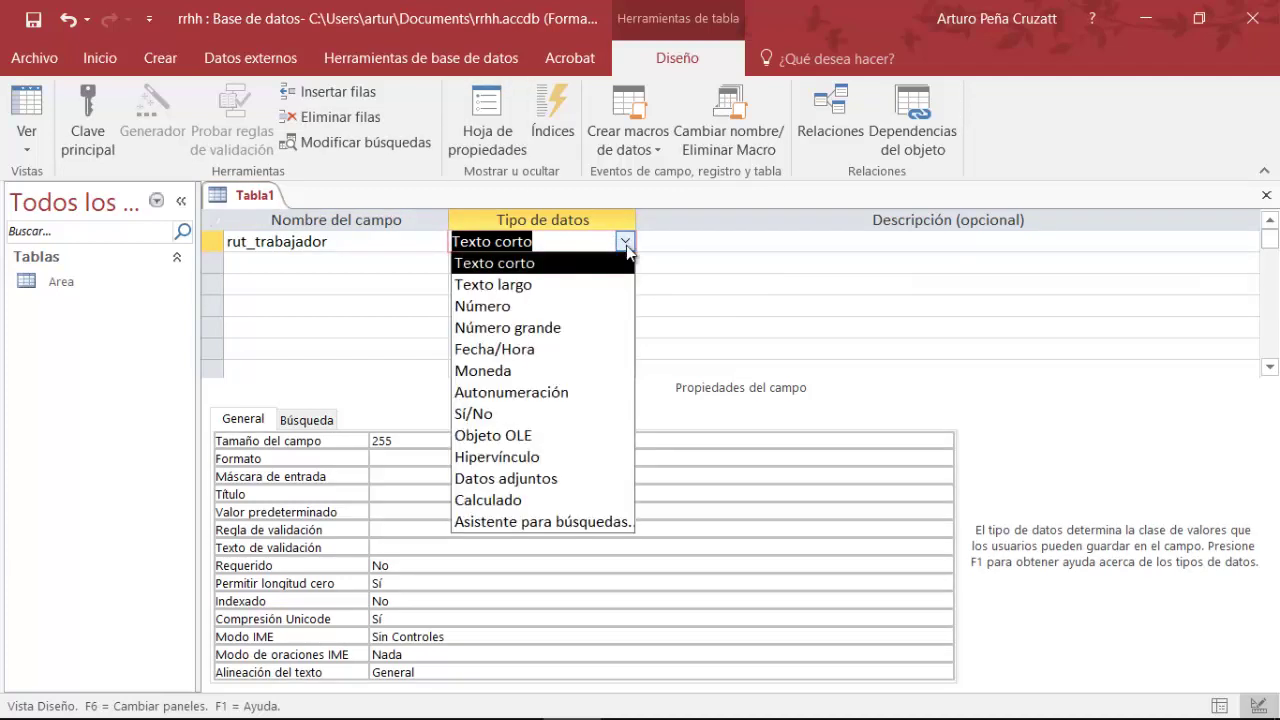
left_click(527, 306)
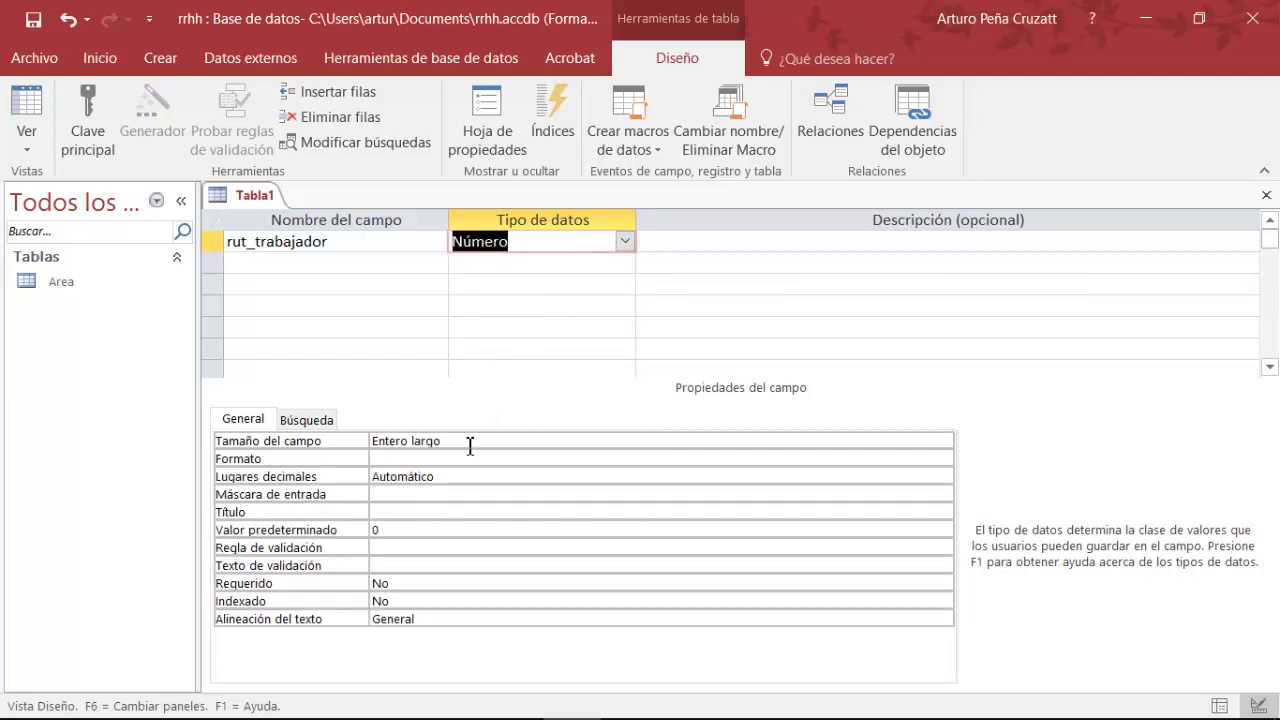
left_click(286, 247)
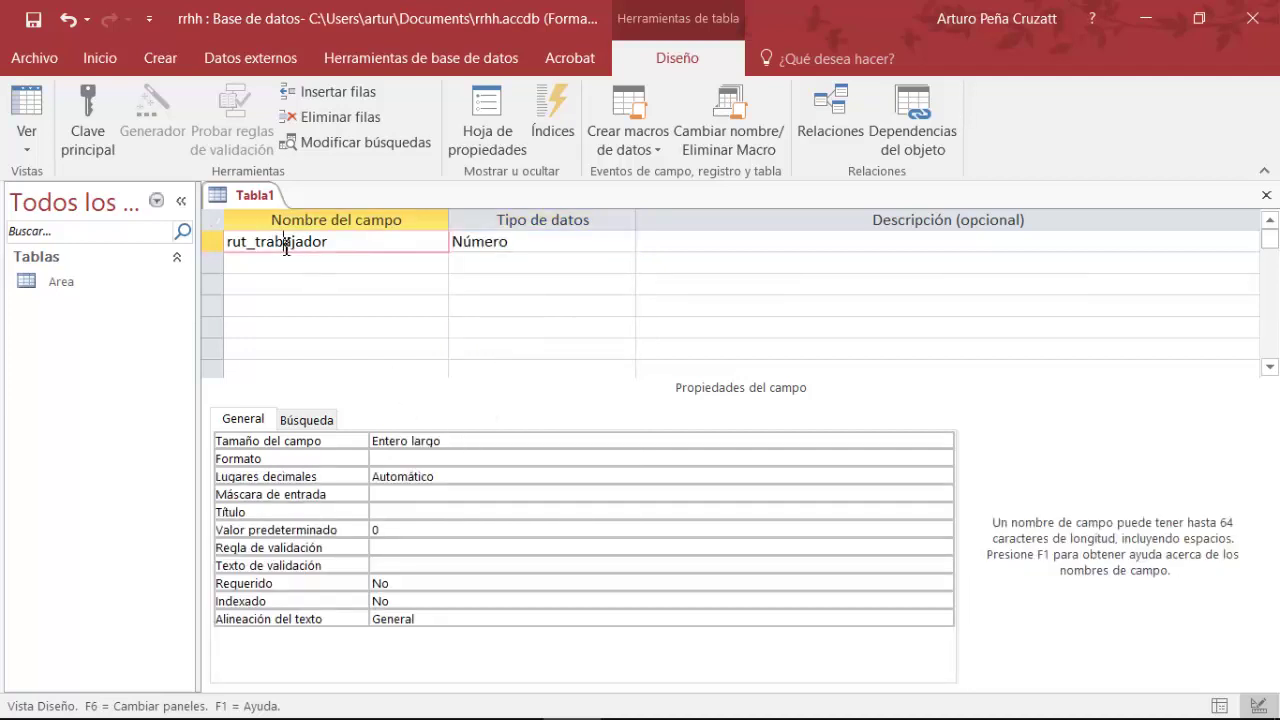
mouse_move(259, 247)
left_mouse_down()
mouse_move(336, 247)
mouse_move(256, 242)
left_mouse_up()
left_click(92, 122)
Add a Texto corto field named nombre below rut_trabajador, with field size 50 and Requerido set to Sí.
left_click(244, 263)
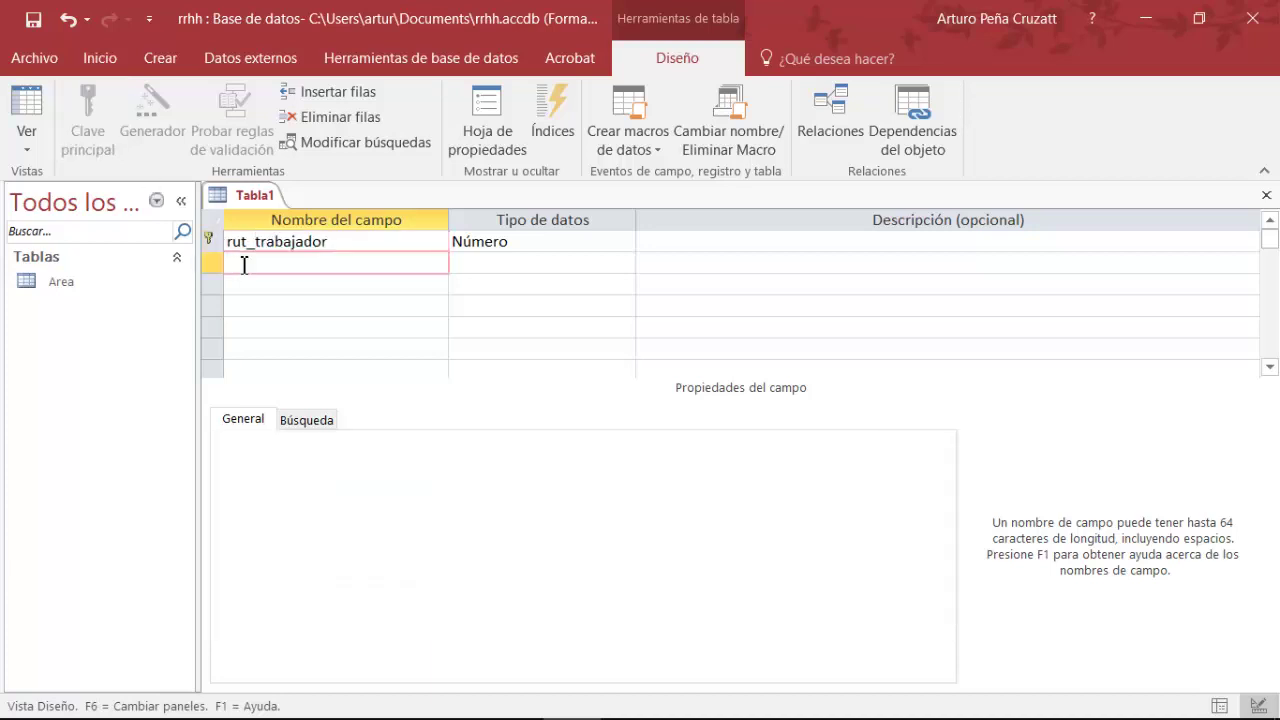
type("nombre")
key("Tab")
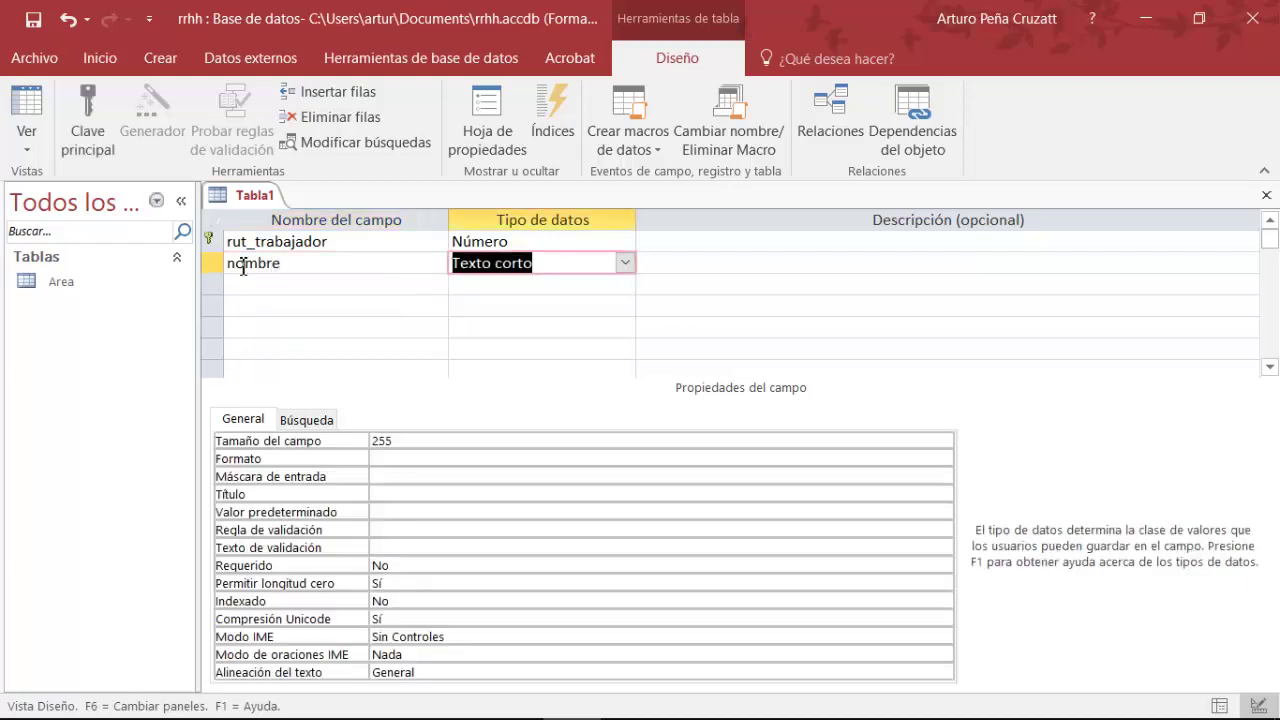
left_click(428, 434)
left_click(330, 436)
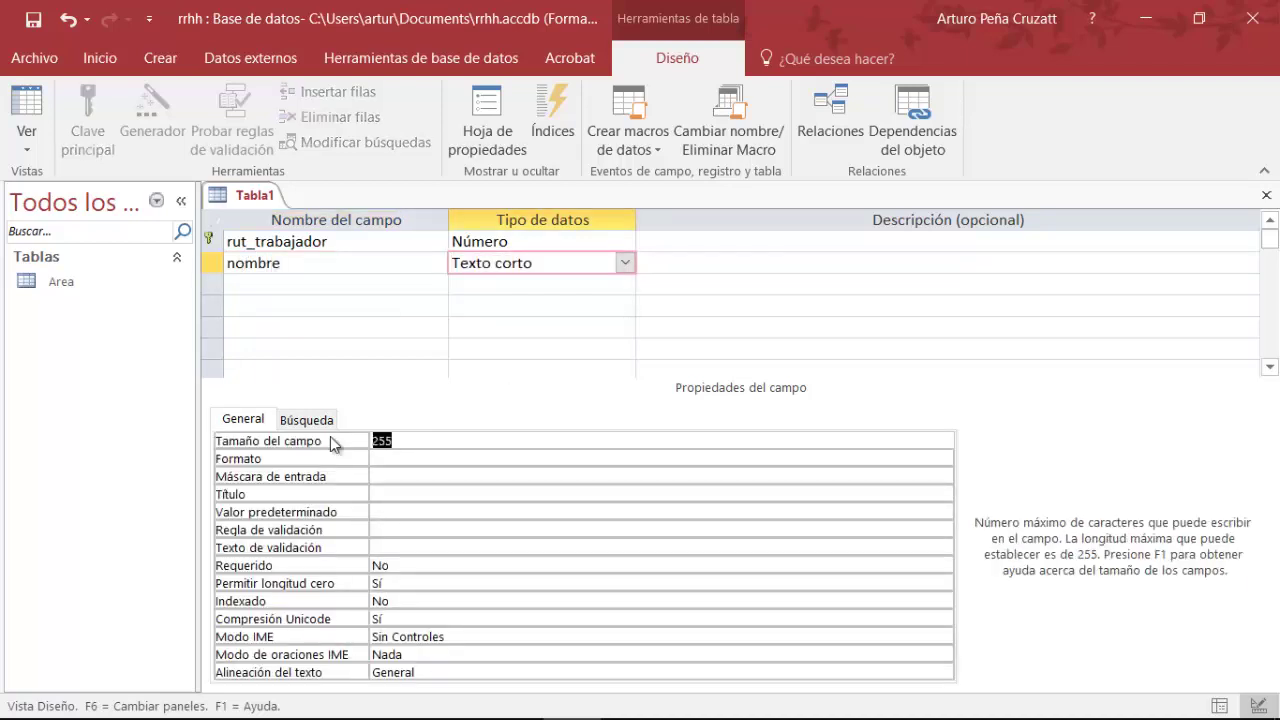
type("50")
left_click(402, 570)
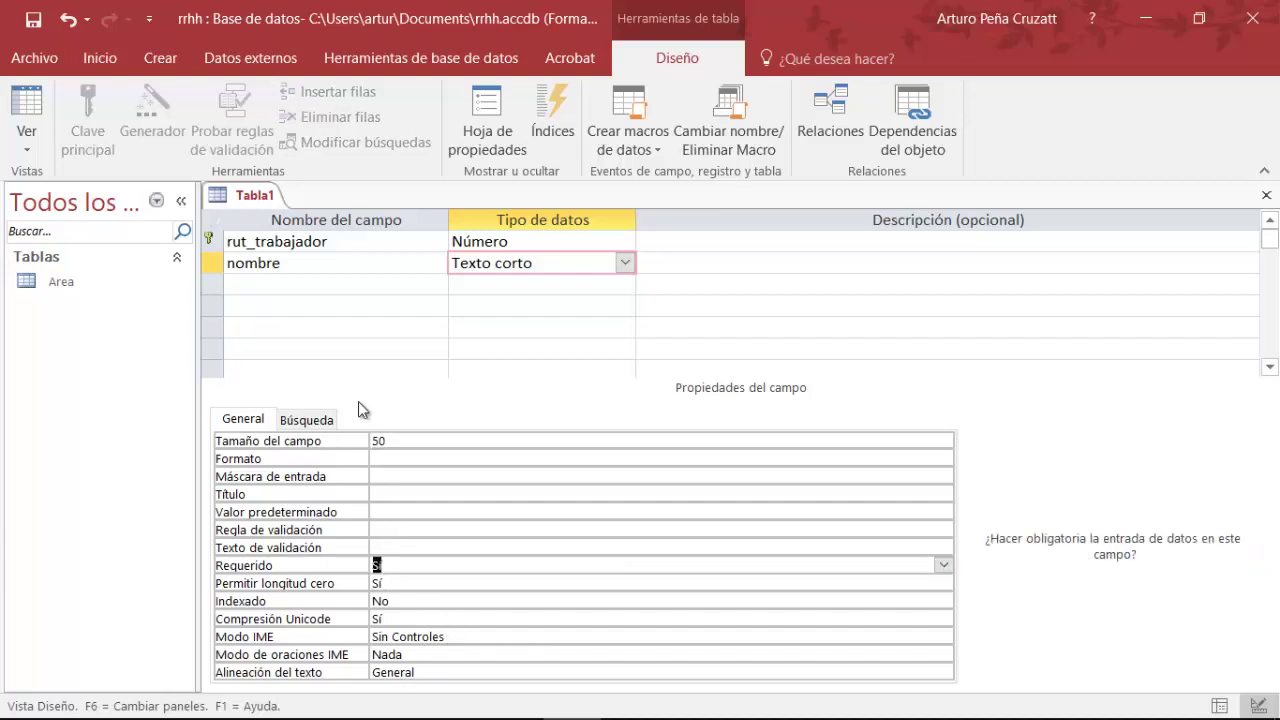
Add a Texto corto field named paterno below nombre, with field size 50 and Requerido set to Sí.
left_click(299, 286)
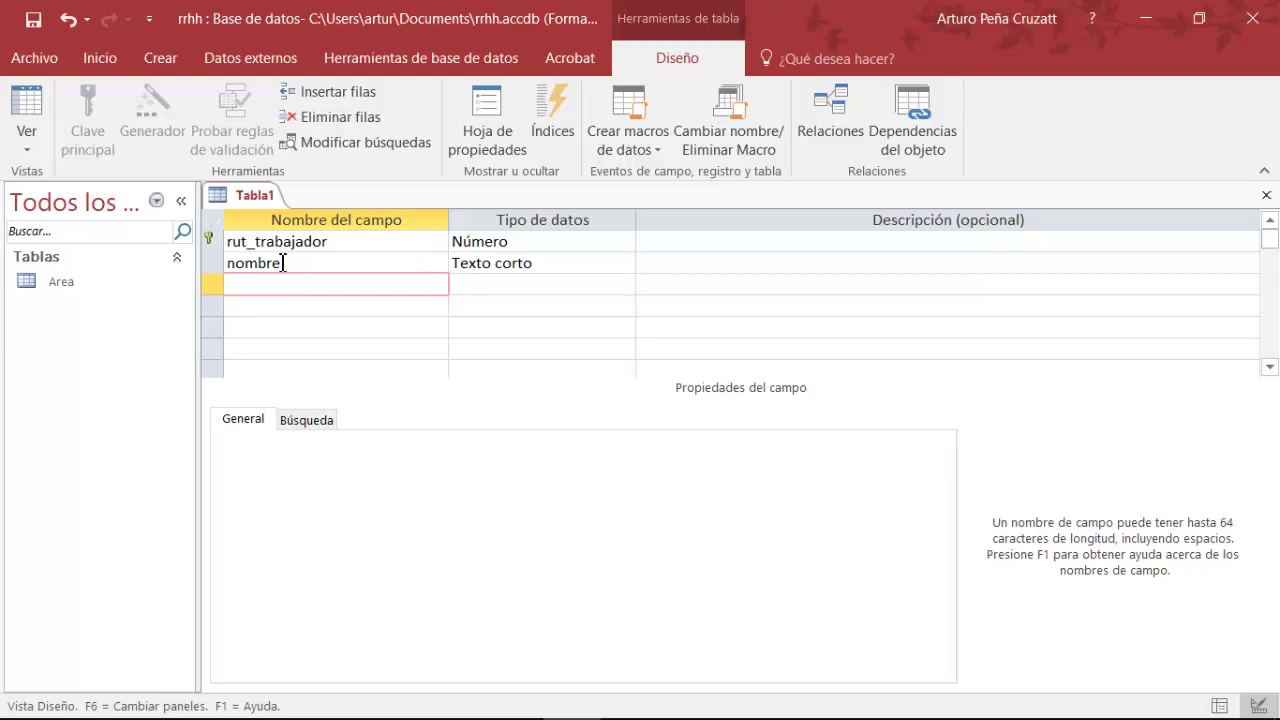
left_click(283, 263)
left_click(283, 284)
type("paterno")
key("Tab")
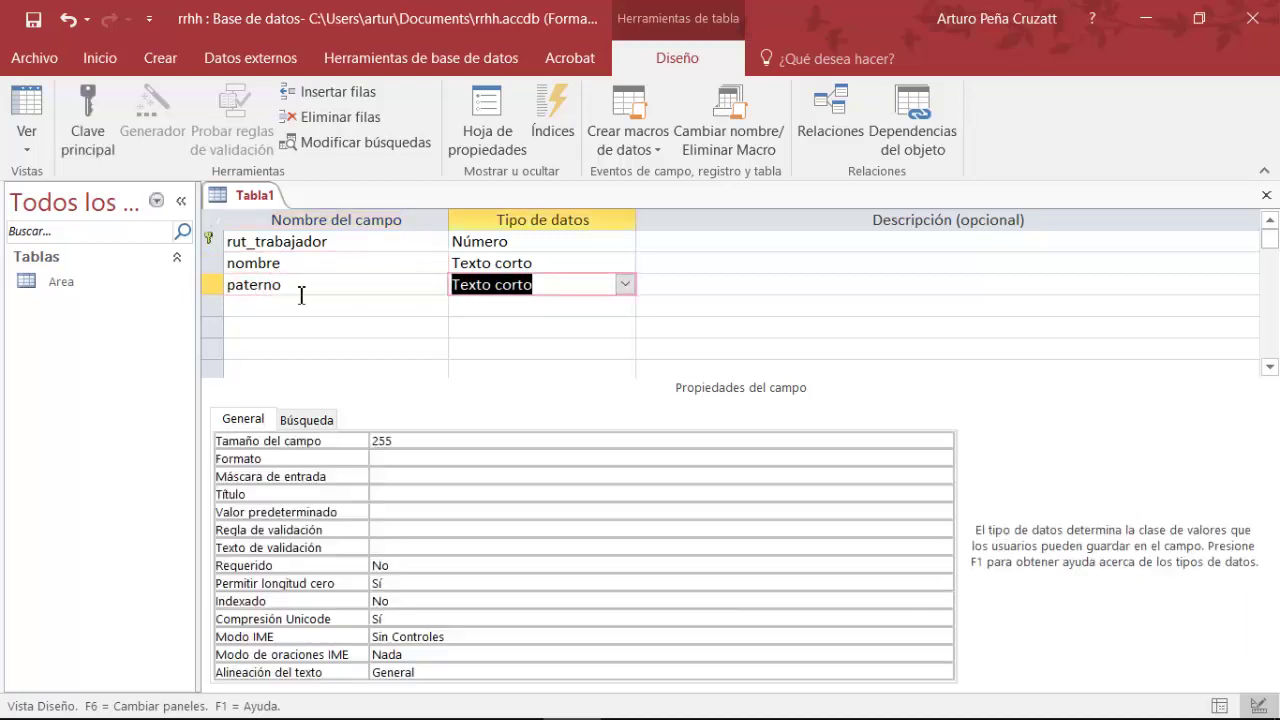
left_click(425, 441)
double_click(429, 441)
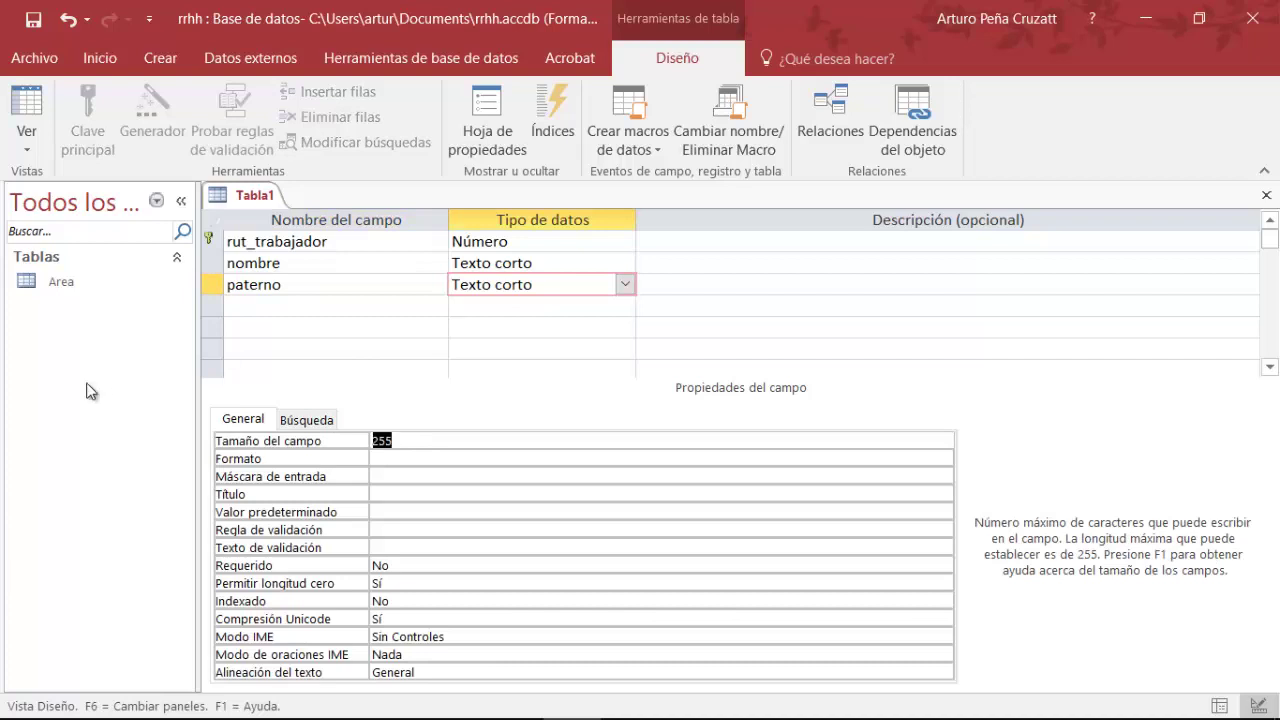
type("50")
left_click(394, 566)
double_click(394, 566)
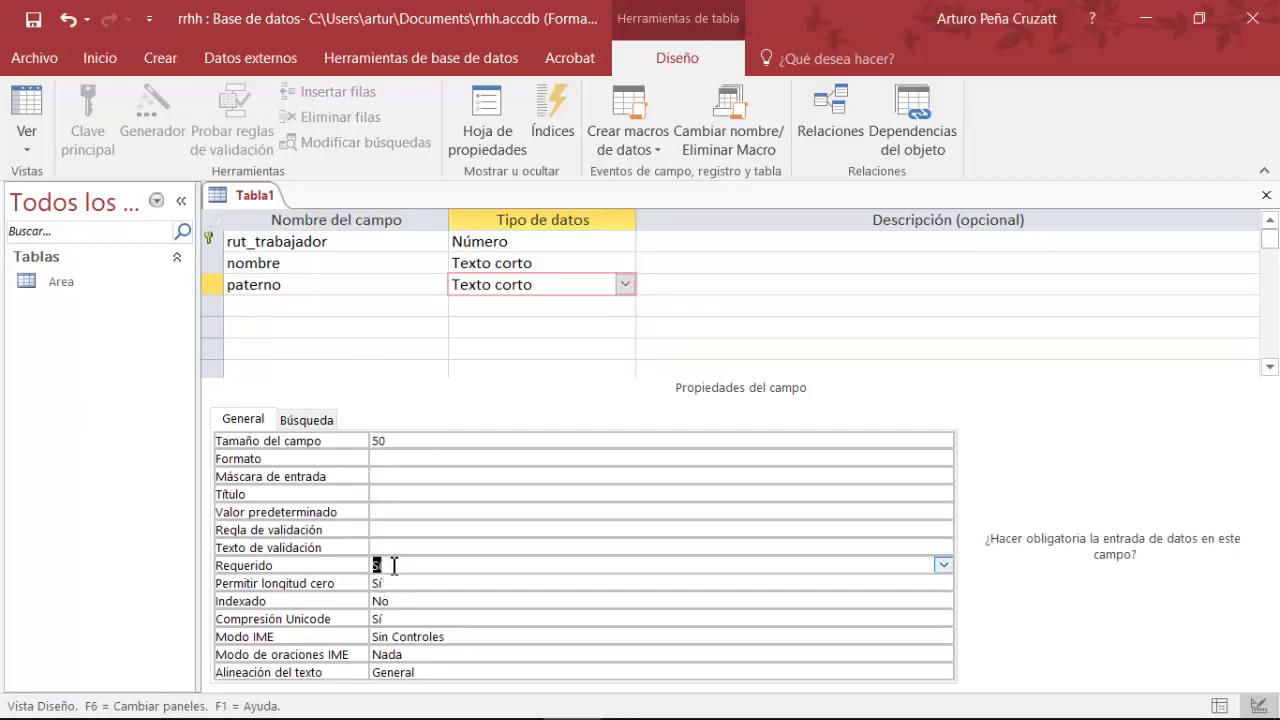
Add a Texto corto field named materno below paterno, with field size 50 and Requerido set to Sí.
left_click(292, 306)
type("materno")
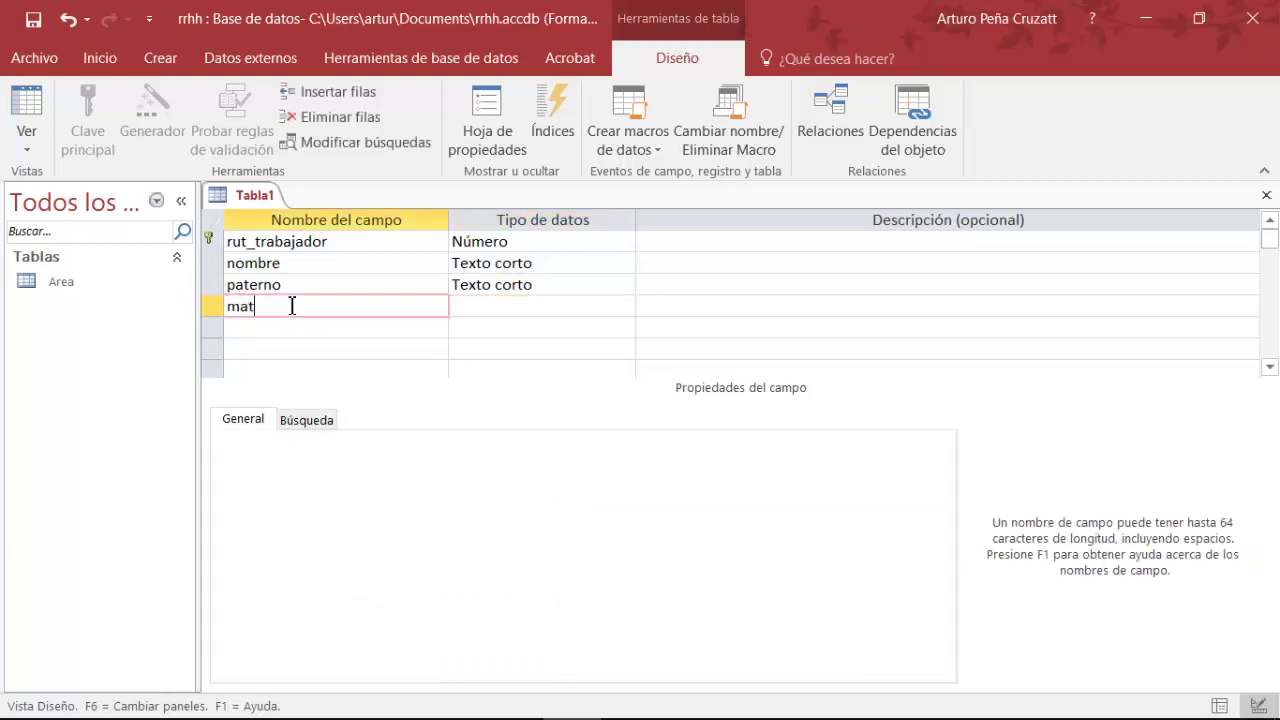
key("Tab")
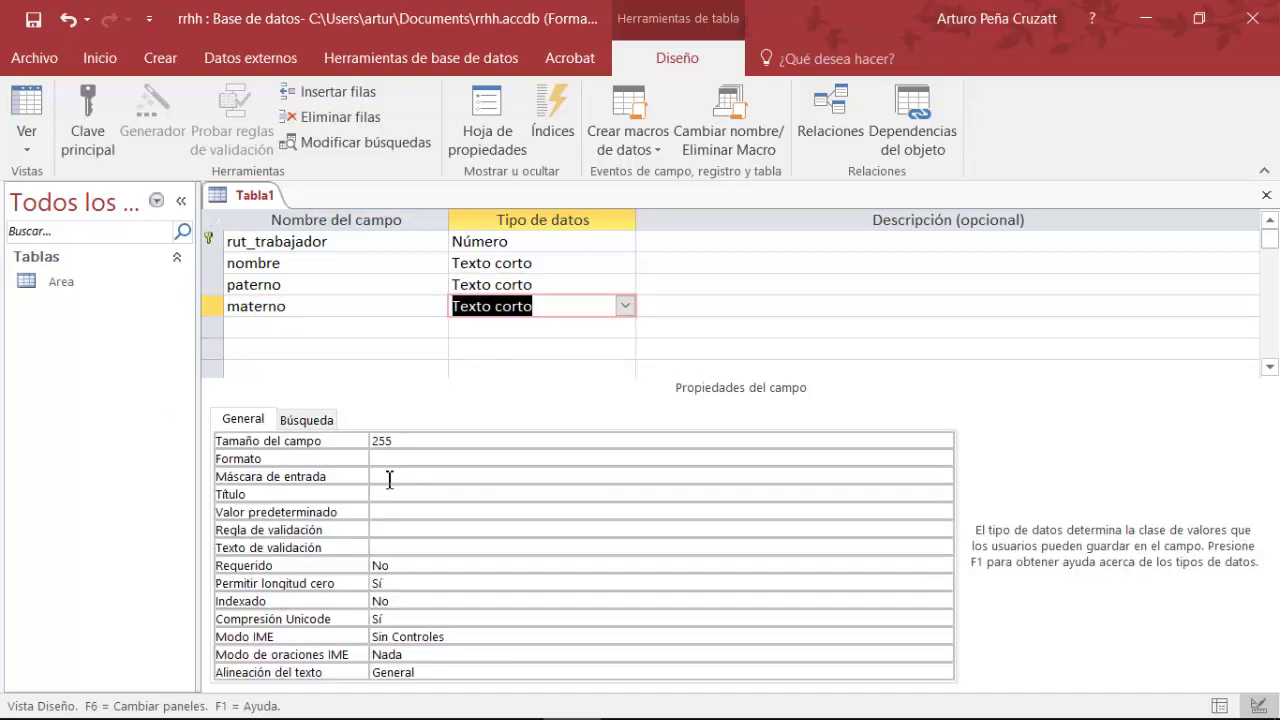
left_click(340, 440)
type("50")
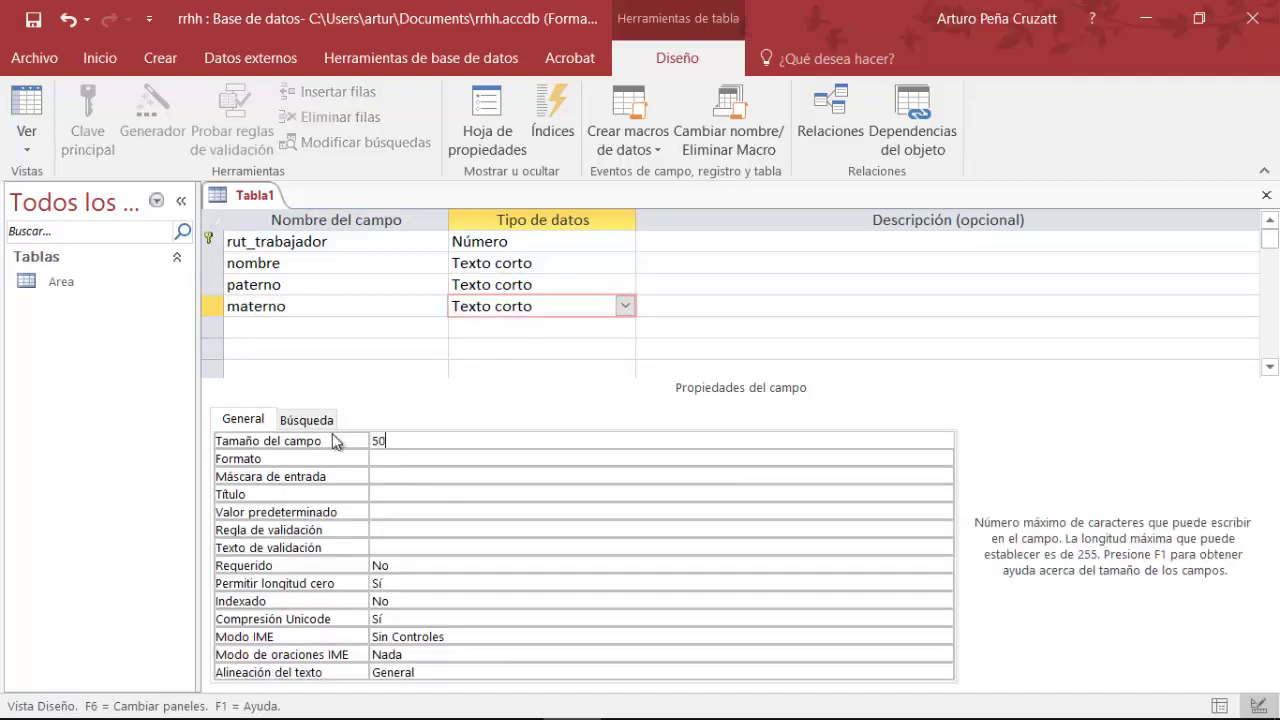
double_click(410, 566)
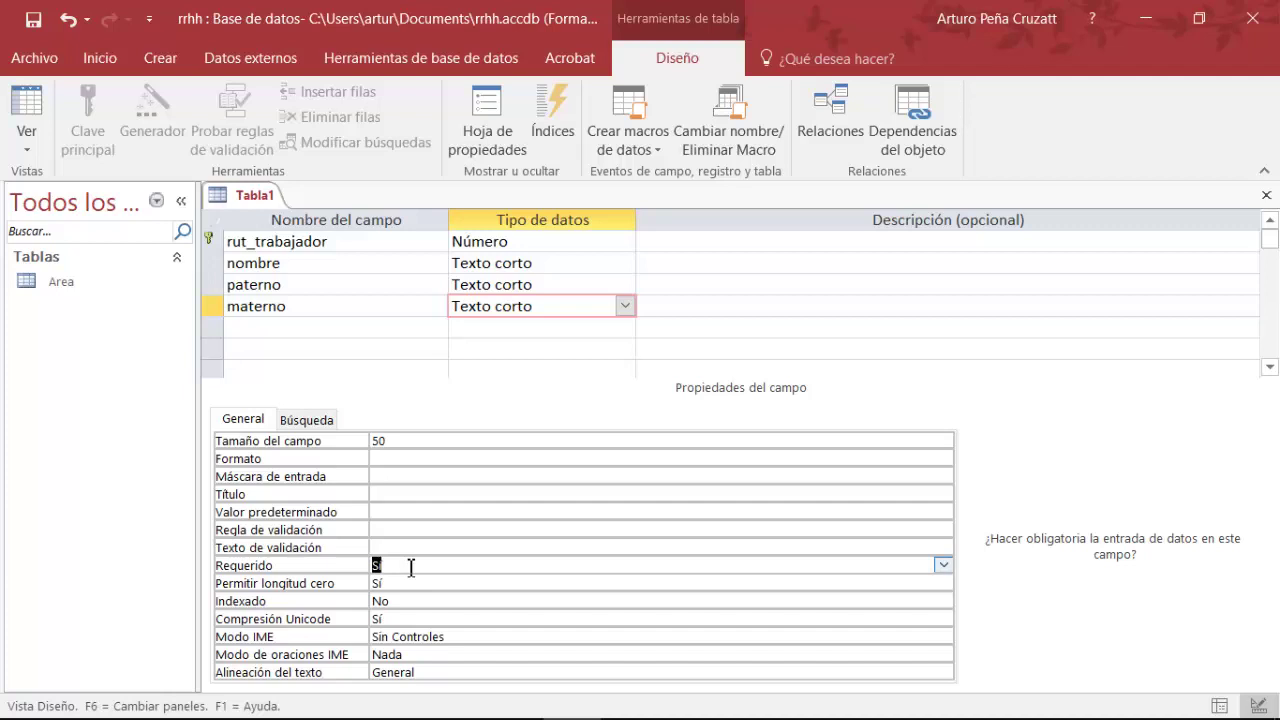
Add a Texto corto field named sexo below materno, with field size 1.
left_click(272, 331)
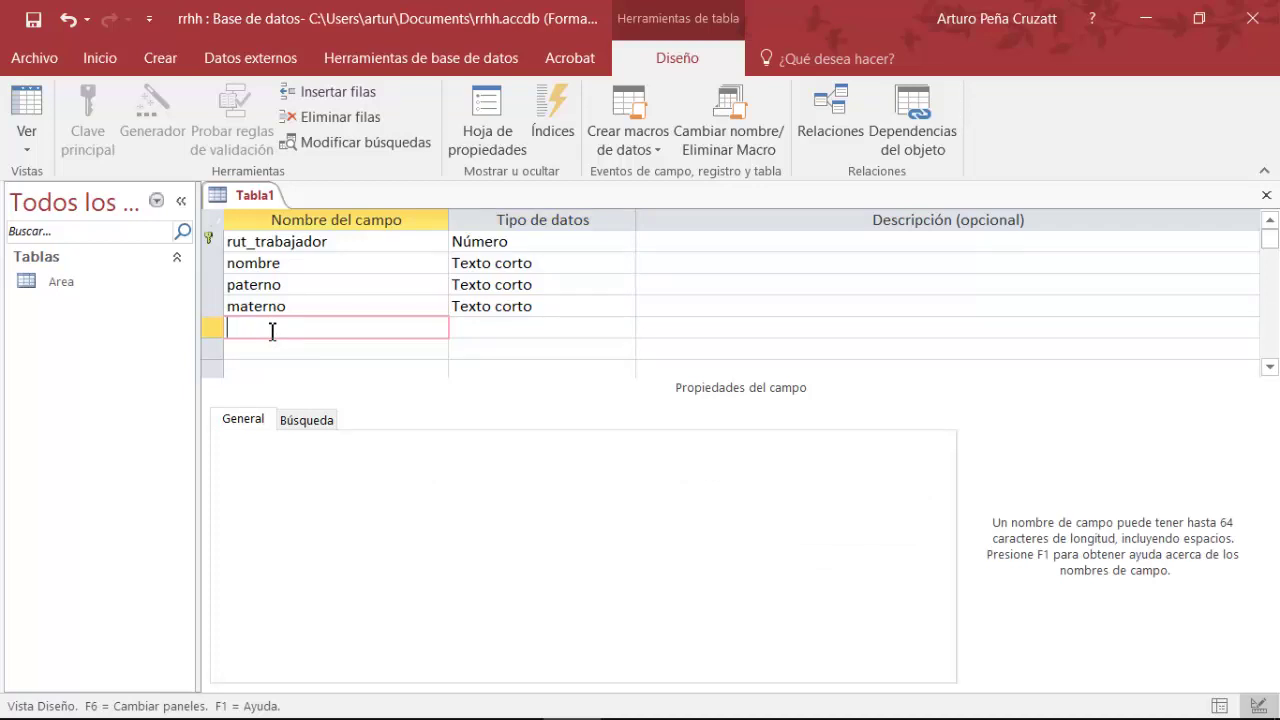
type("sexo")
key("Tab")
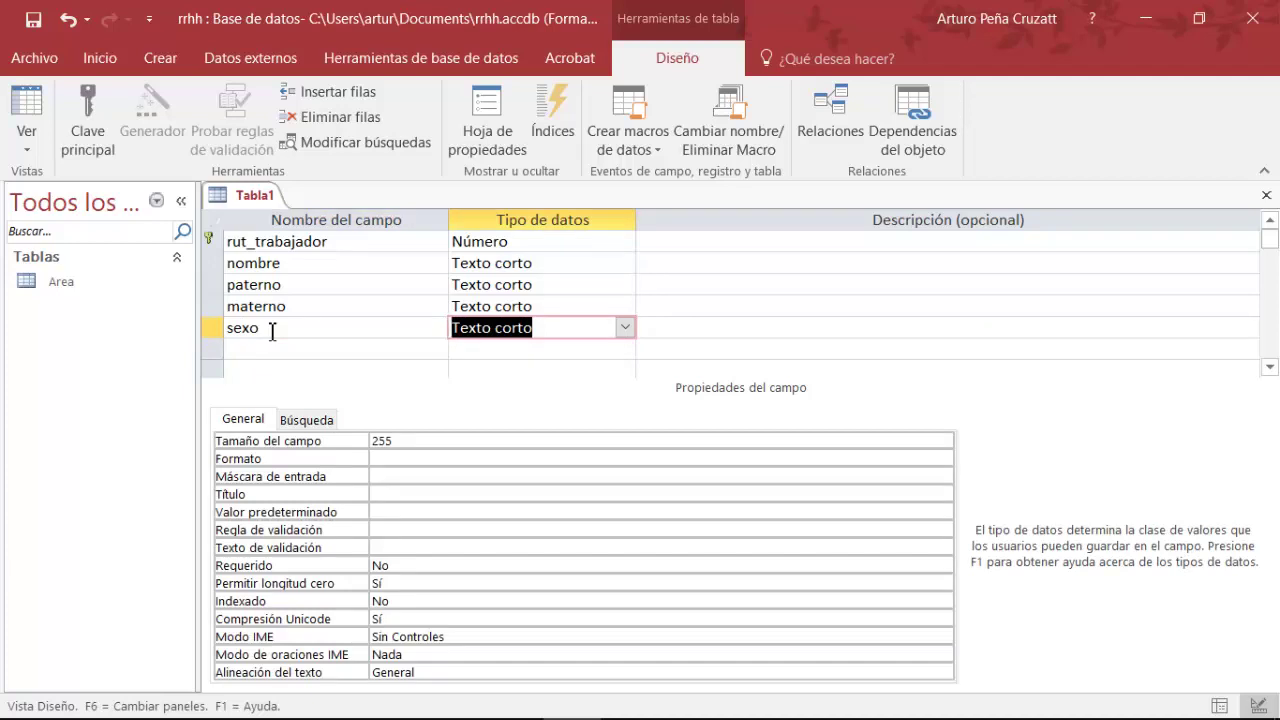
left_click(385, 443)
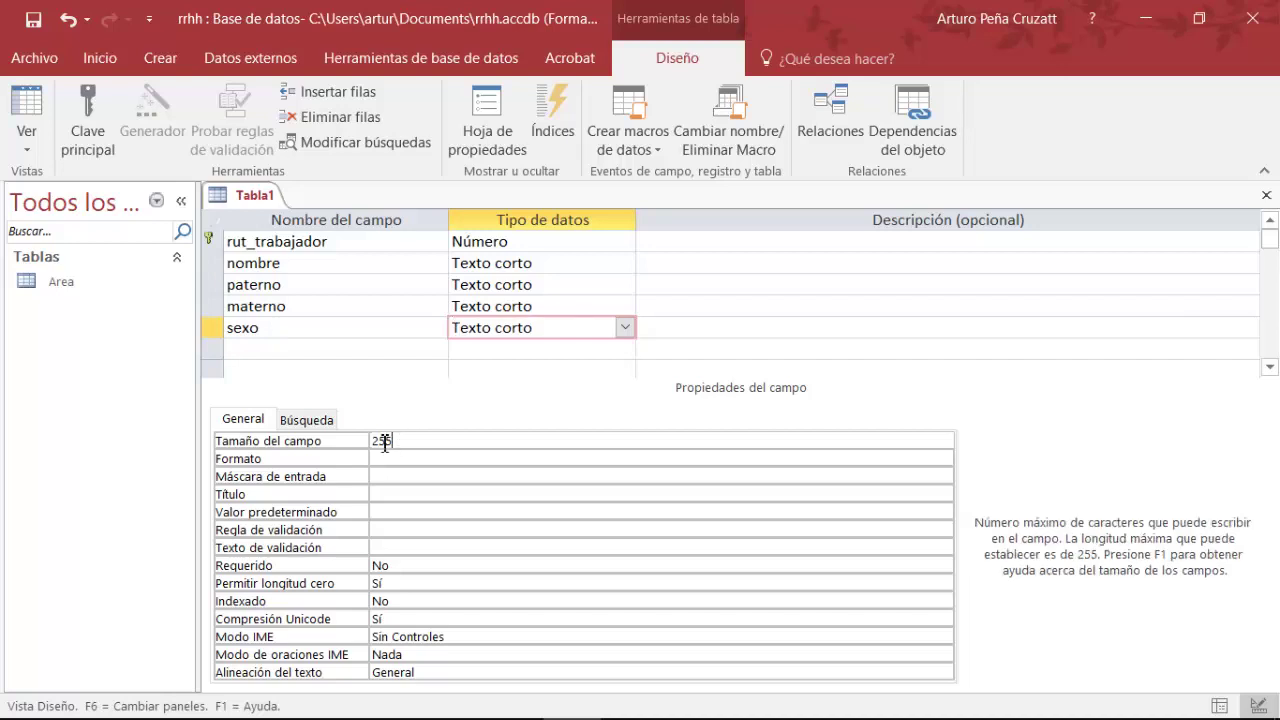
double_click(385, 443)
type("1")
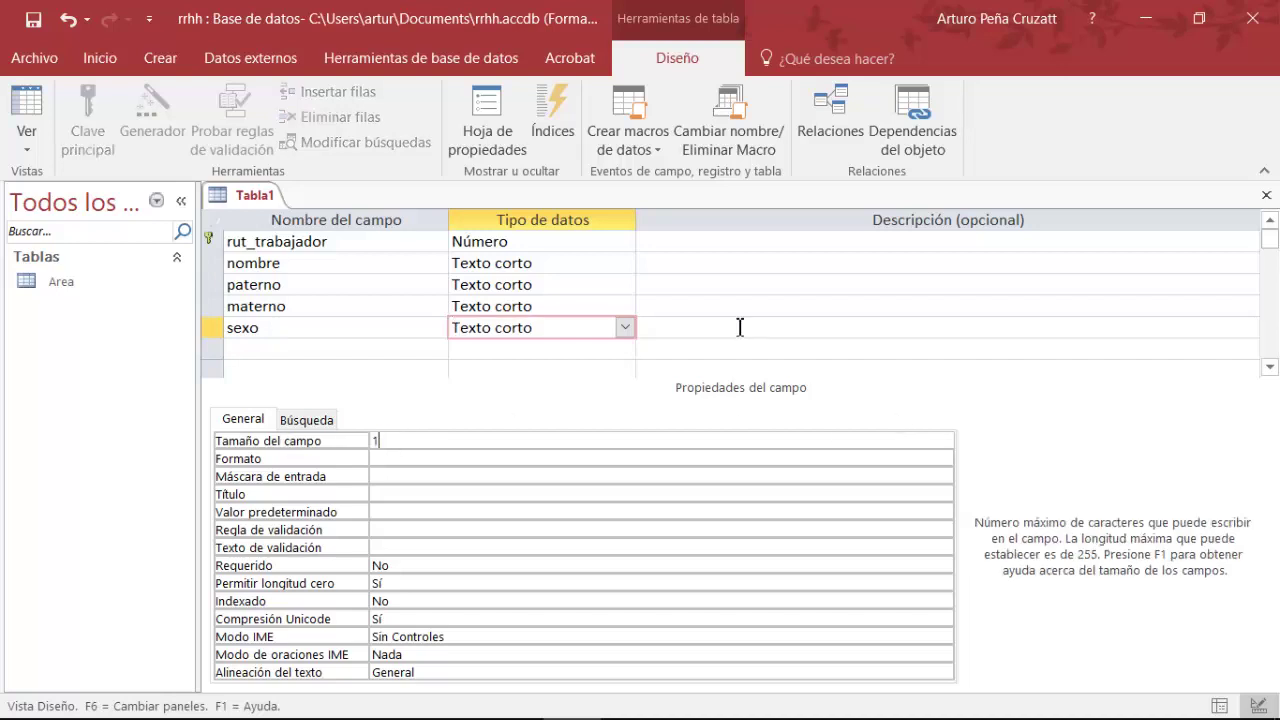
Enter the description "M=masculino F=Femenino" for the sexo field.
left_click(690, 335)
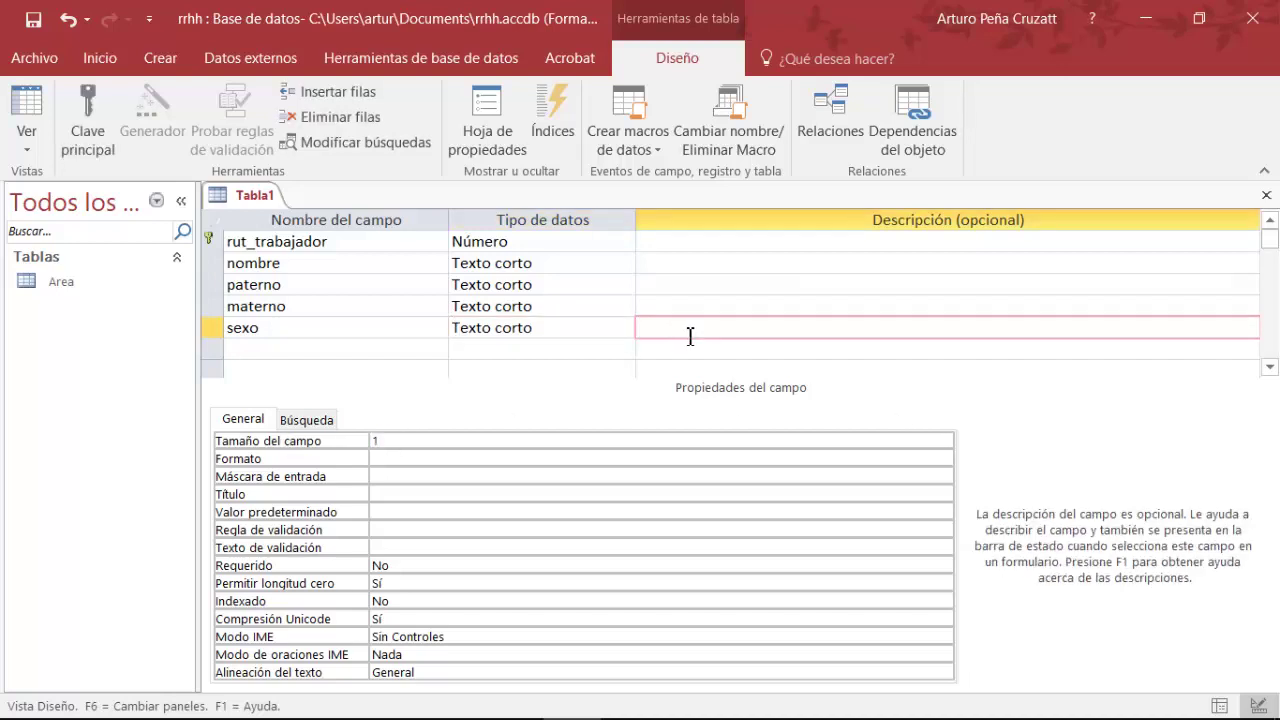
type("m")
key("BackSpace")
key("Caps_Lock")
type("M=MAS")
key("BackSpace")
key("BackSpace")
key("BackSpace")
key("Caps_Lock")
type("culino")
key("Left")
key("Left")
key("Left")
key("Left")
key("Left")
key("Left")
type("m")
key("Caps_Lock")
type("F=")
key("Caps_Lock")
type("Femenino")
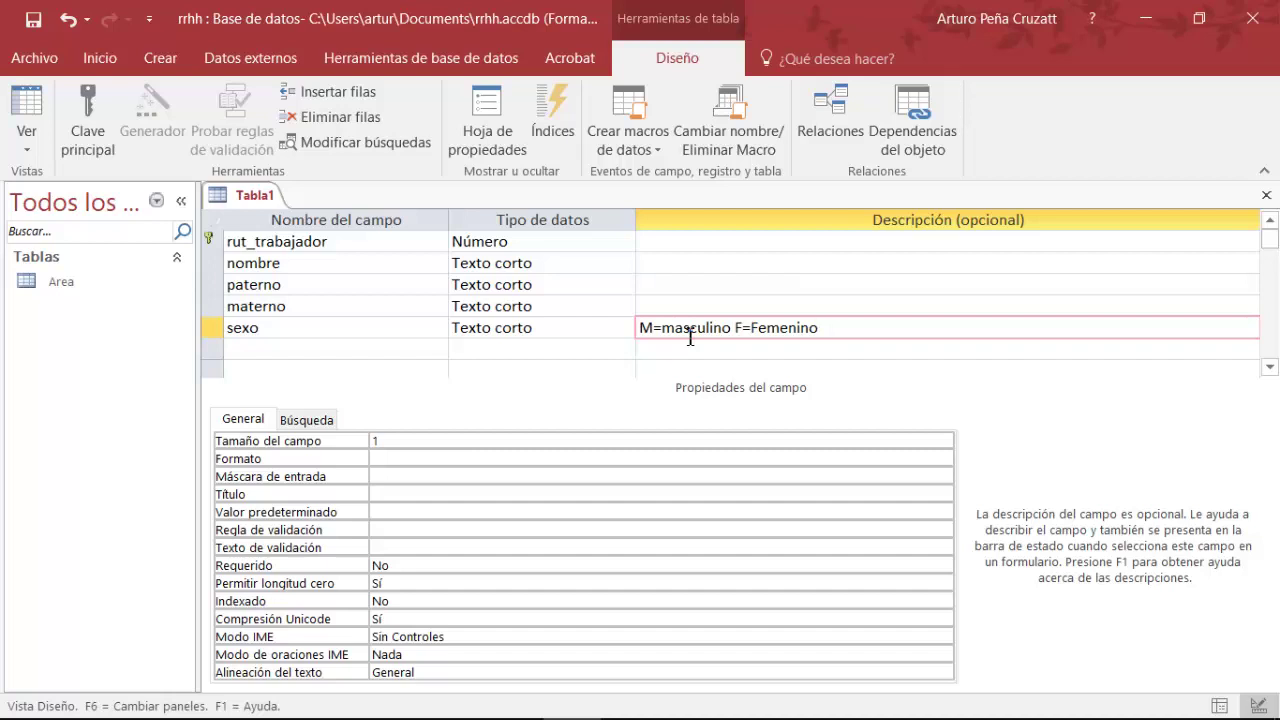
Add a field named fecha_nacimiento in the row below sexo.
key("Down")
key("Left")
key("Left")
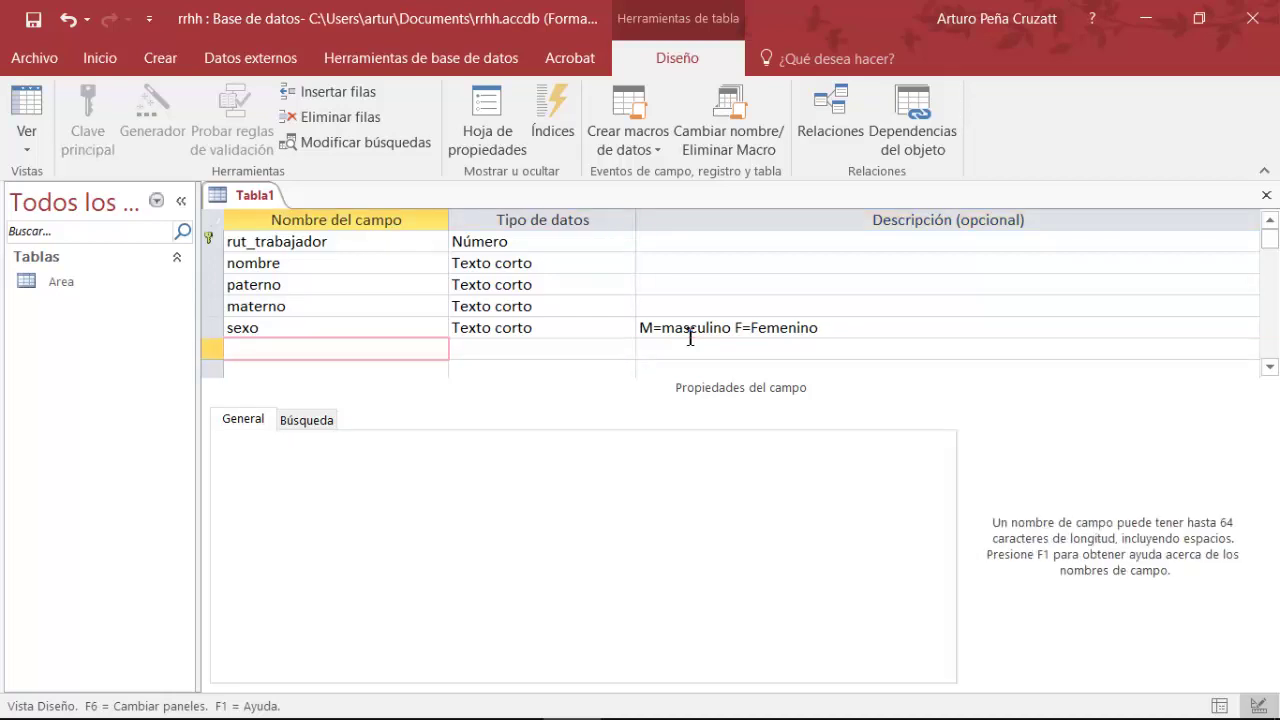
key("Up")
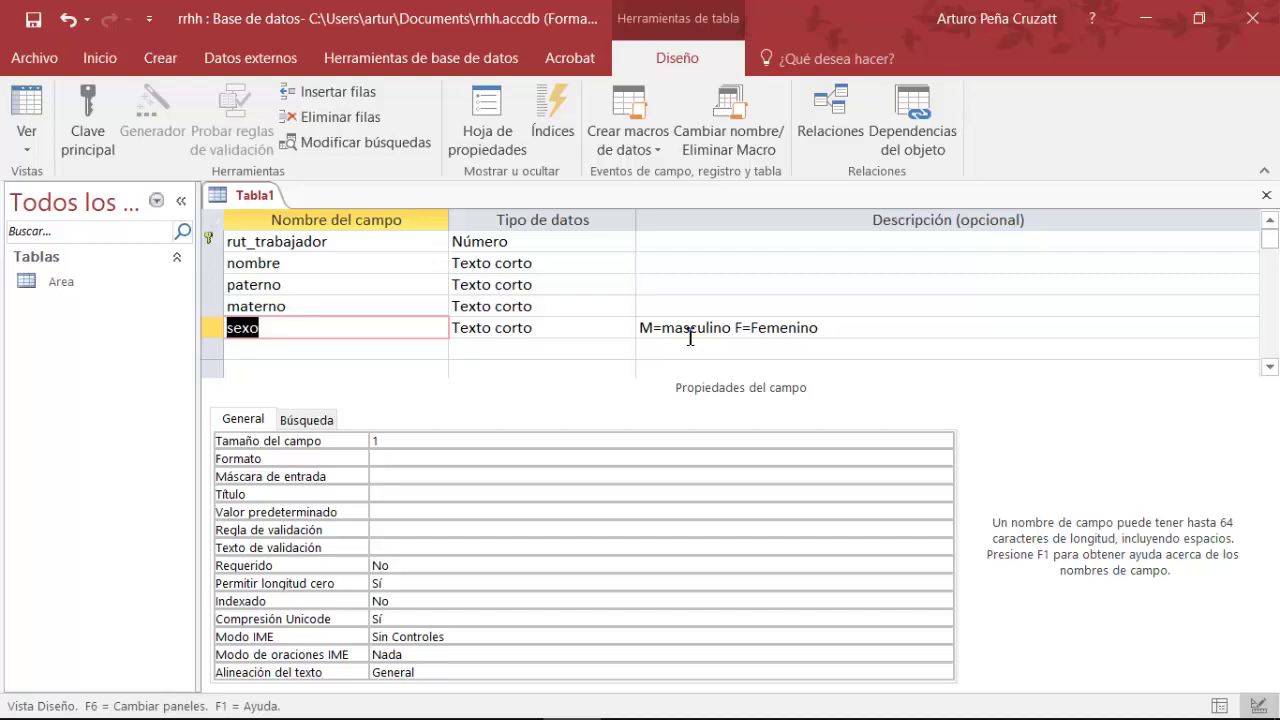
key("Down")
type("fecha")
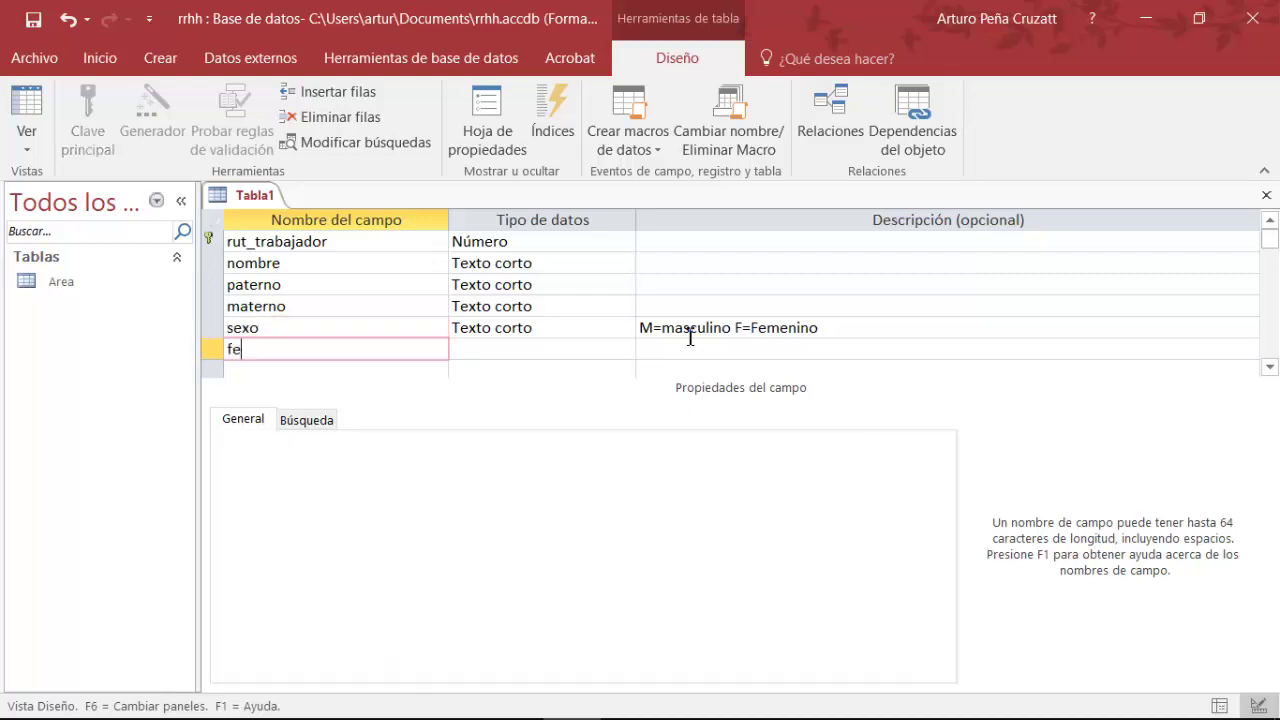
key("BackSpace")
key("BackSpace")
key("BackSpace")
key("BackSpace")
type("fu")
key("BackSpace")
key("BackSpace")
type("echa_nacimiento")
key("Tab")
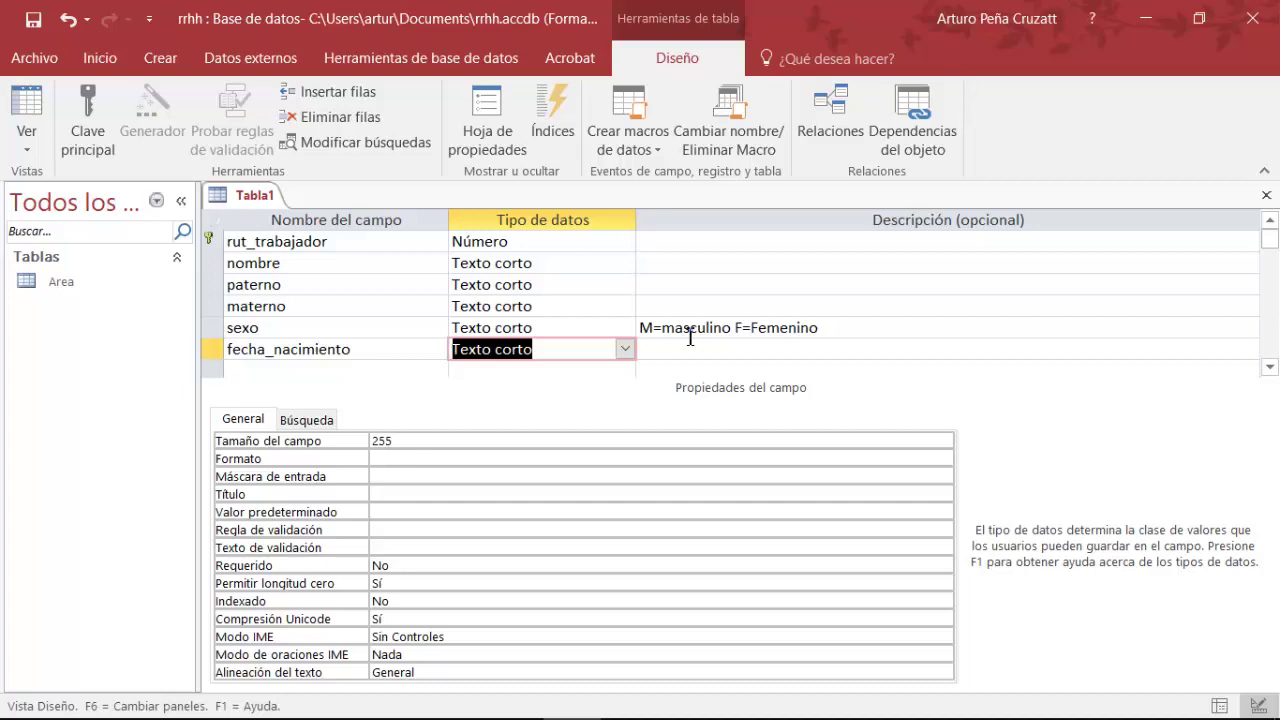
Make fecha_nacimiento a Fecha/Hora field with the Fecha corta format and Requerido set to Sí.
left_click(624, 349)
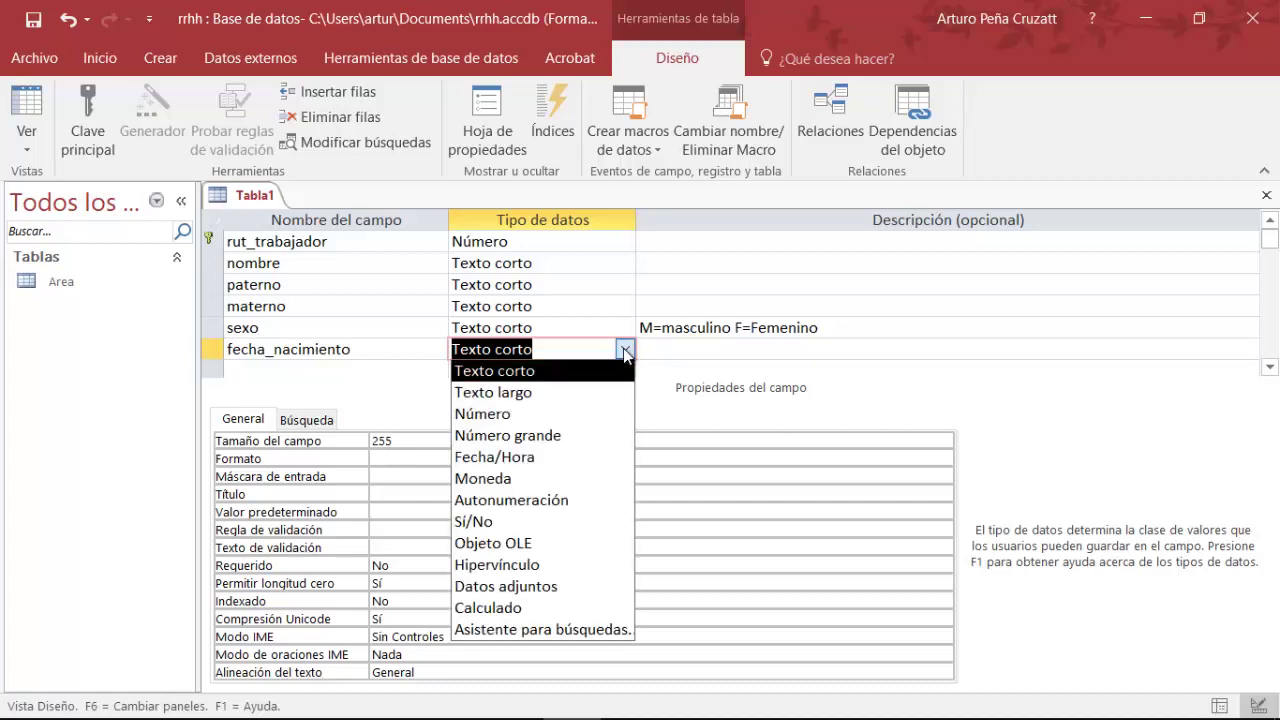
left_click(520, 460)
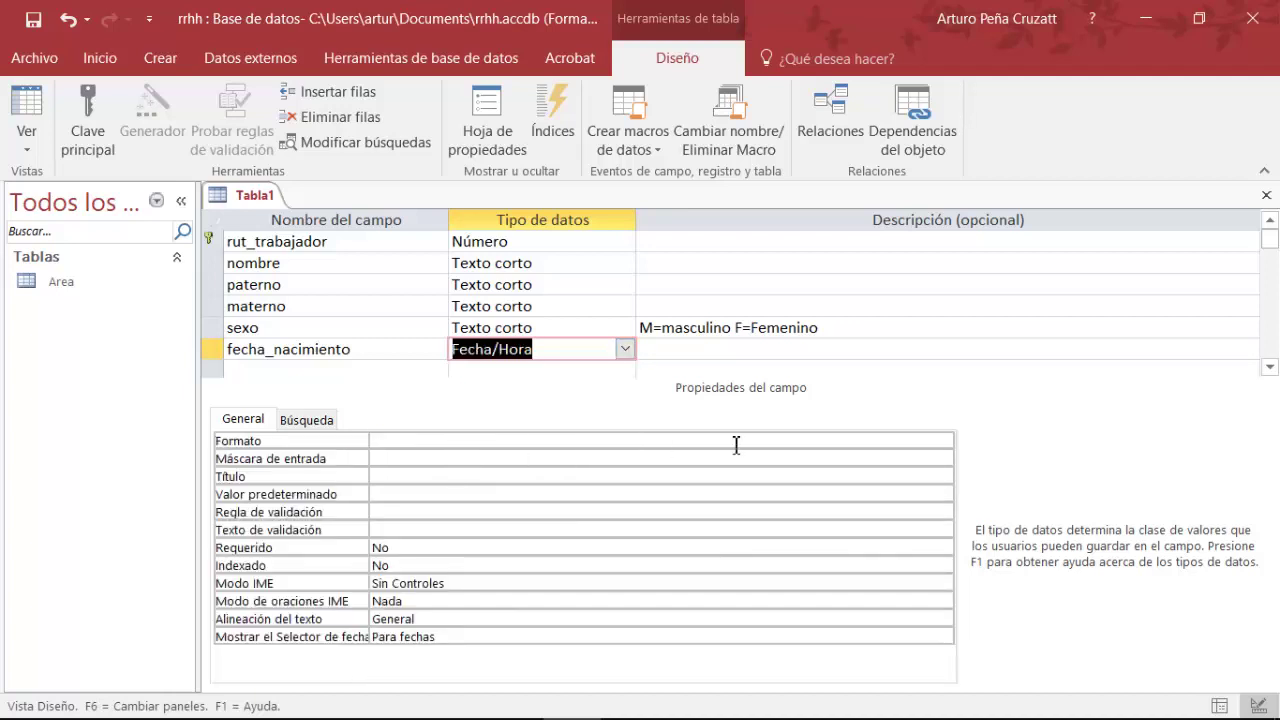
left_click(792, 439)
left_click(943, 440)
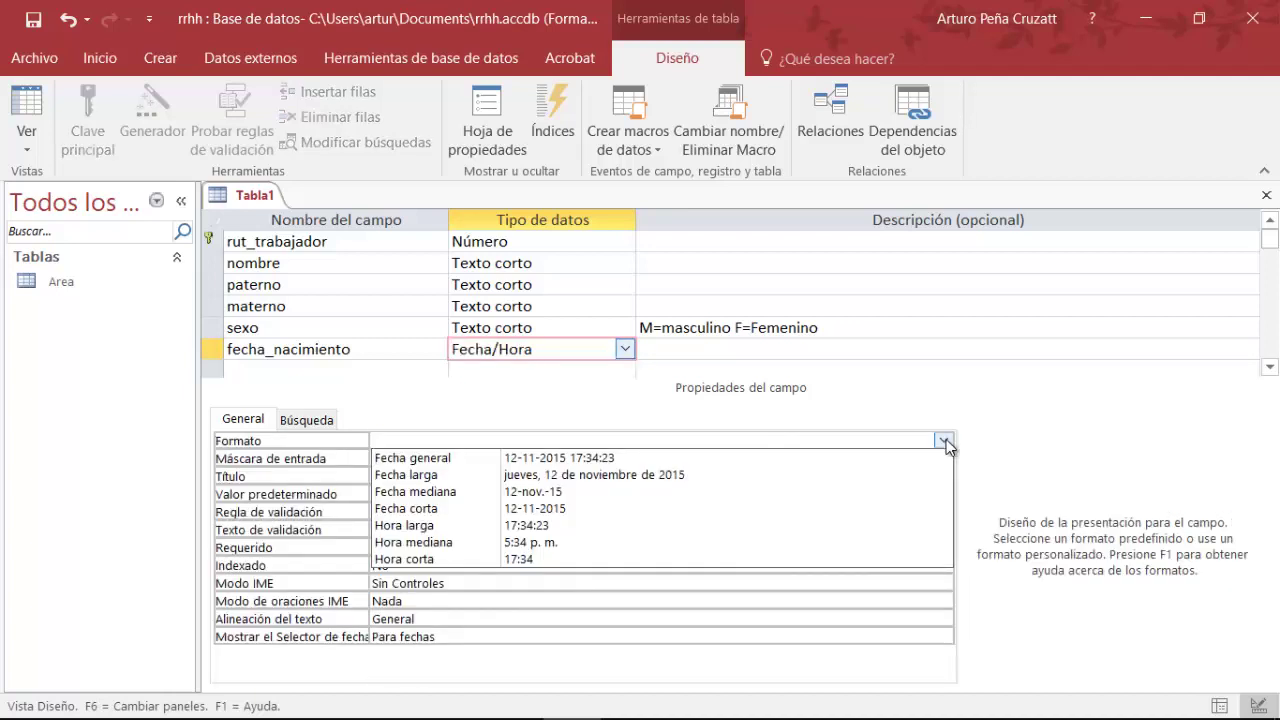
left_click(445, 509)
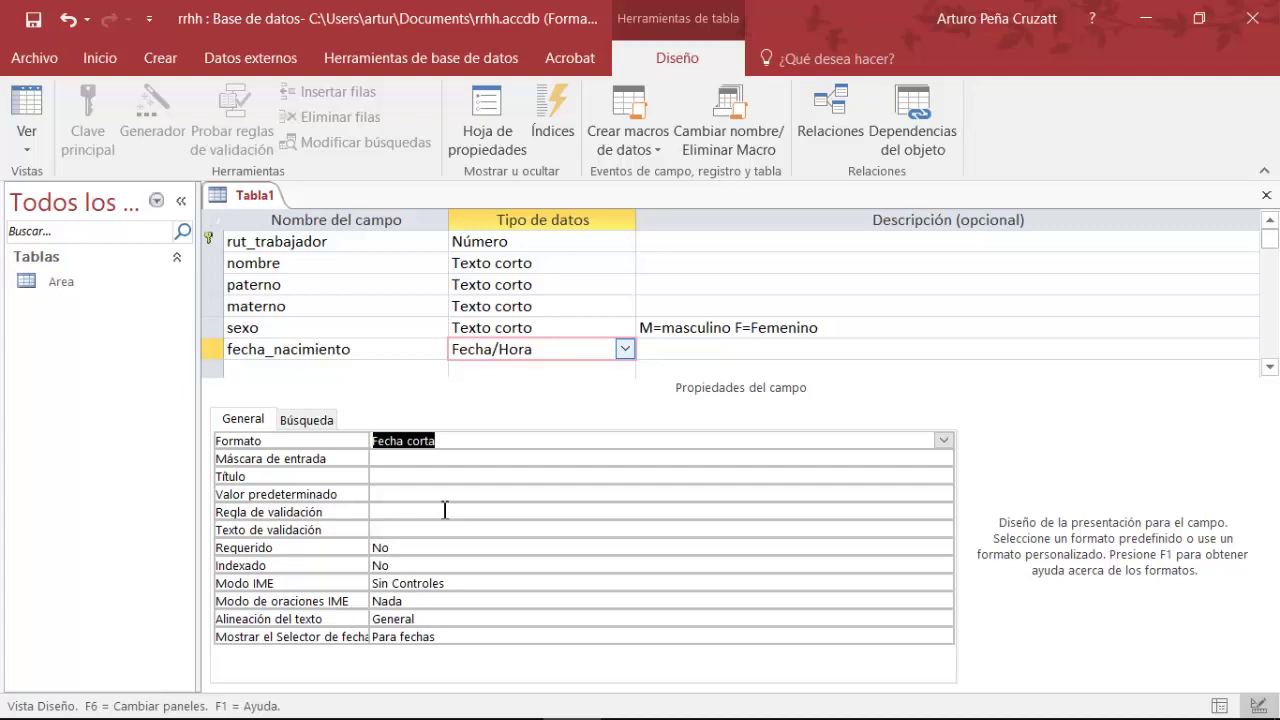
double_click(404, 548)
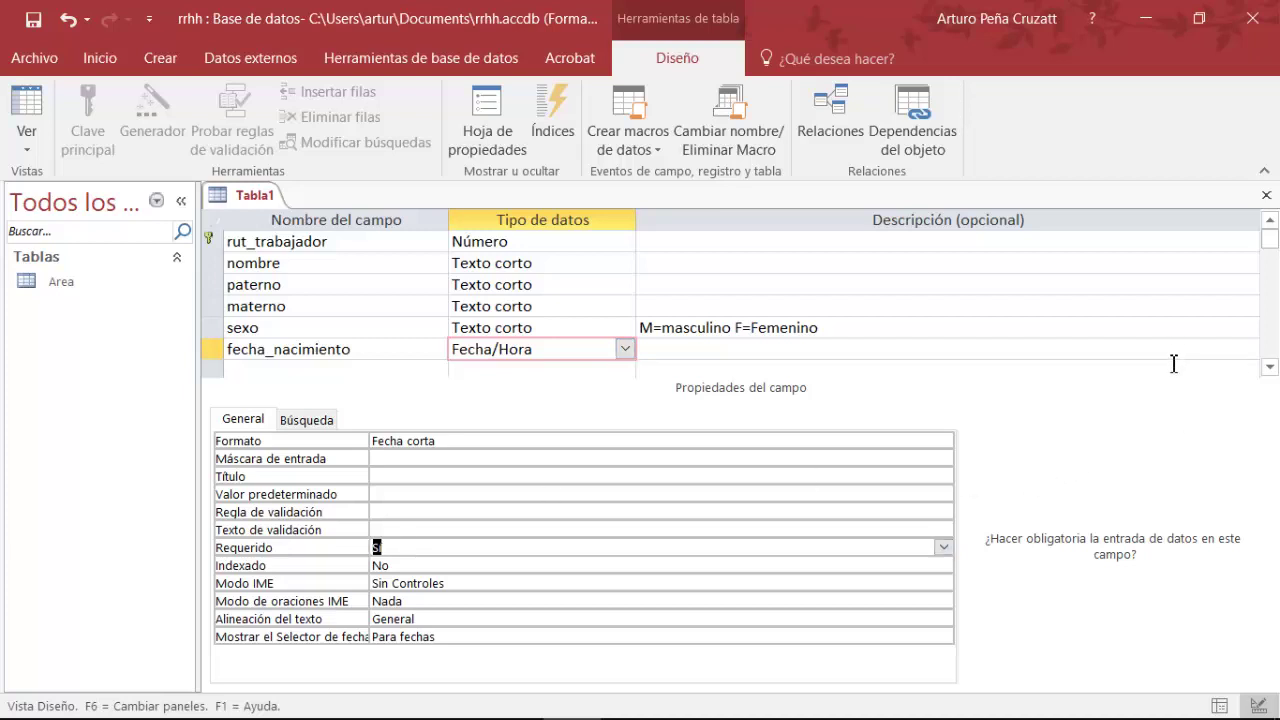
Add a Número field named codigo_area below fecha_nacimiento, with field size Byte.
left_click(1270, 367)
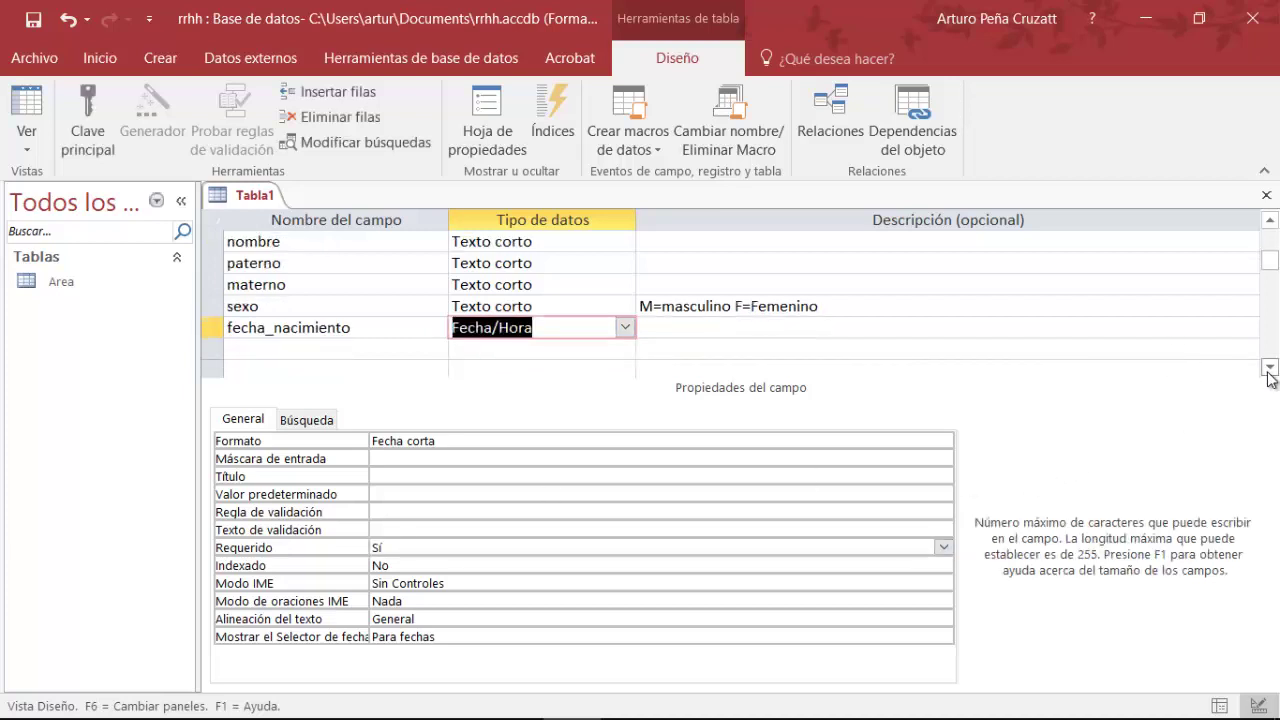
left_click(266, 350)
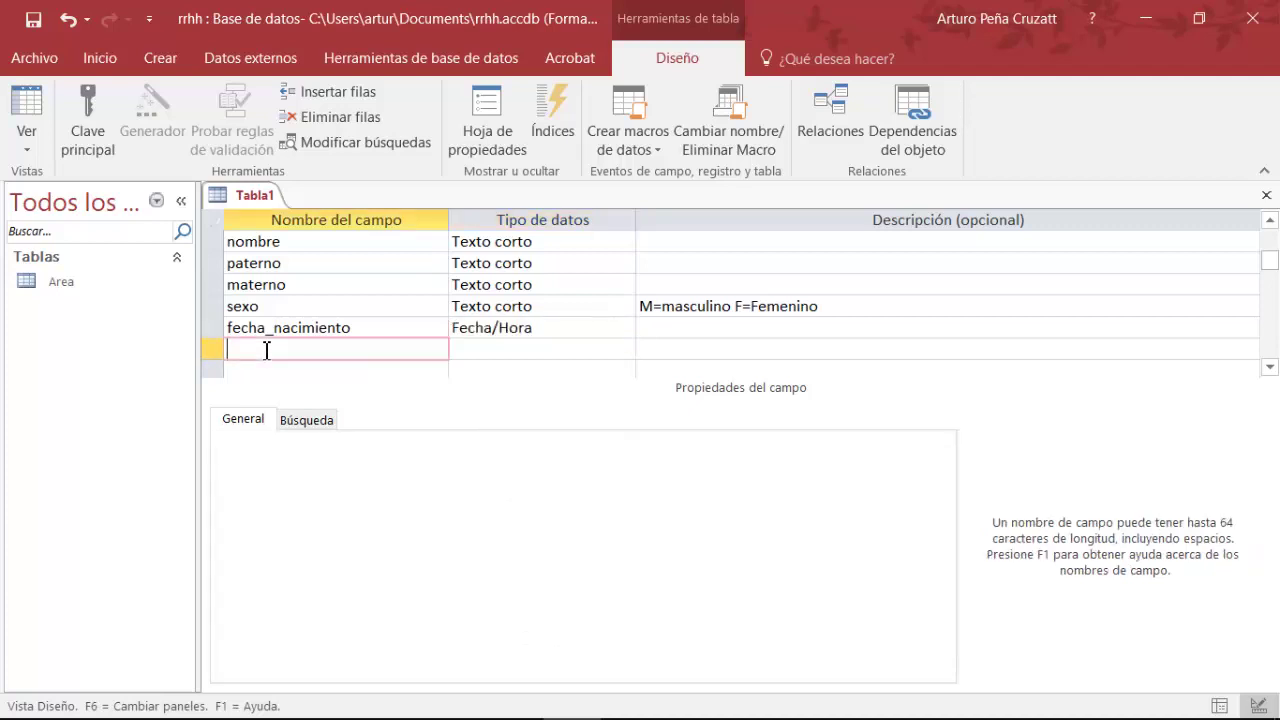
type("codigo")
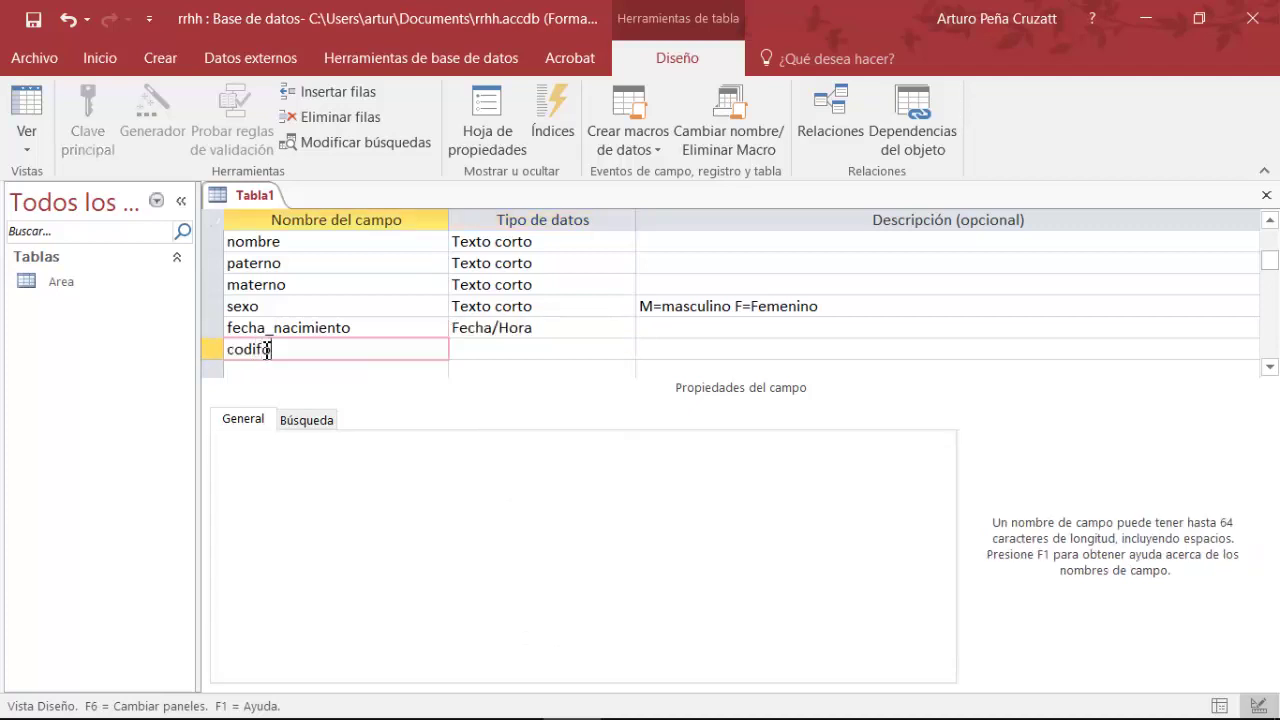
key("BackSpace")
key("BackSpace")
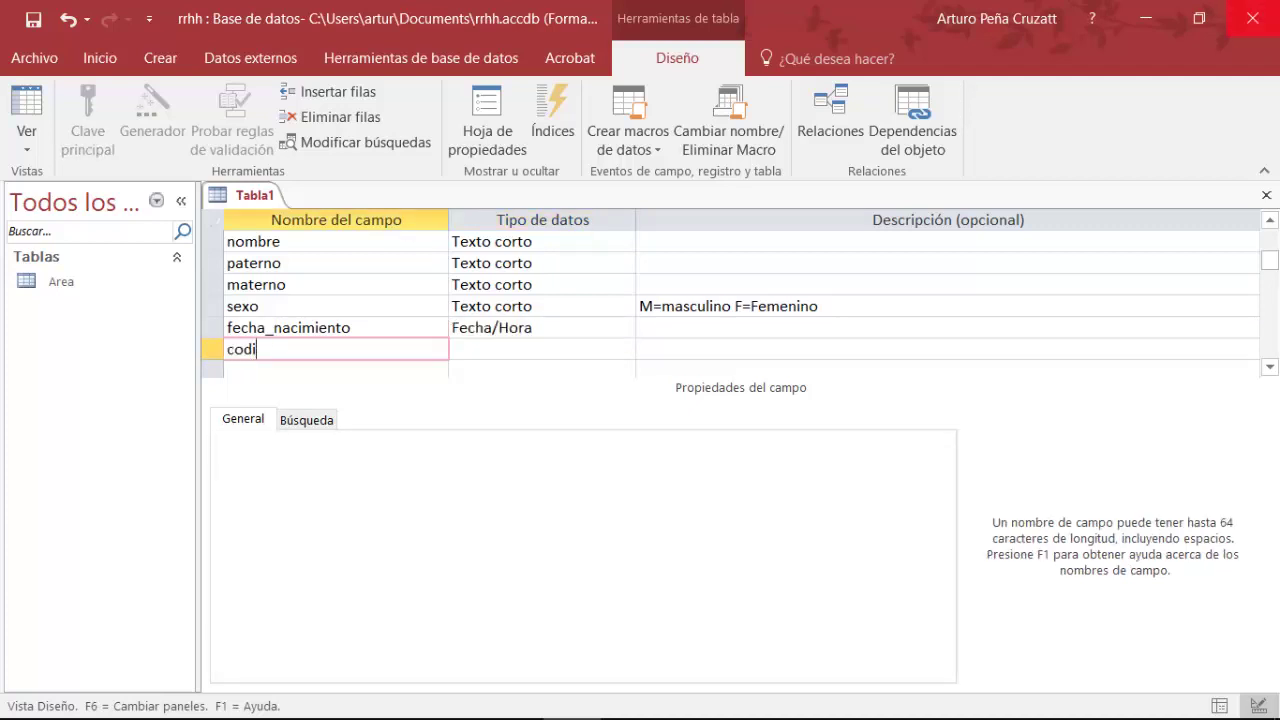
type("go_area")
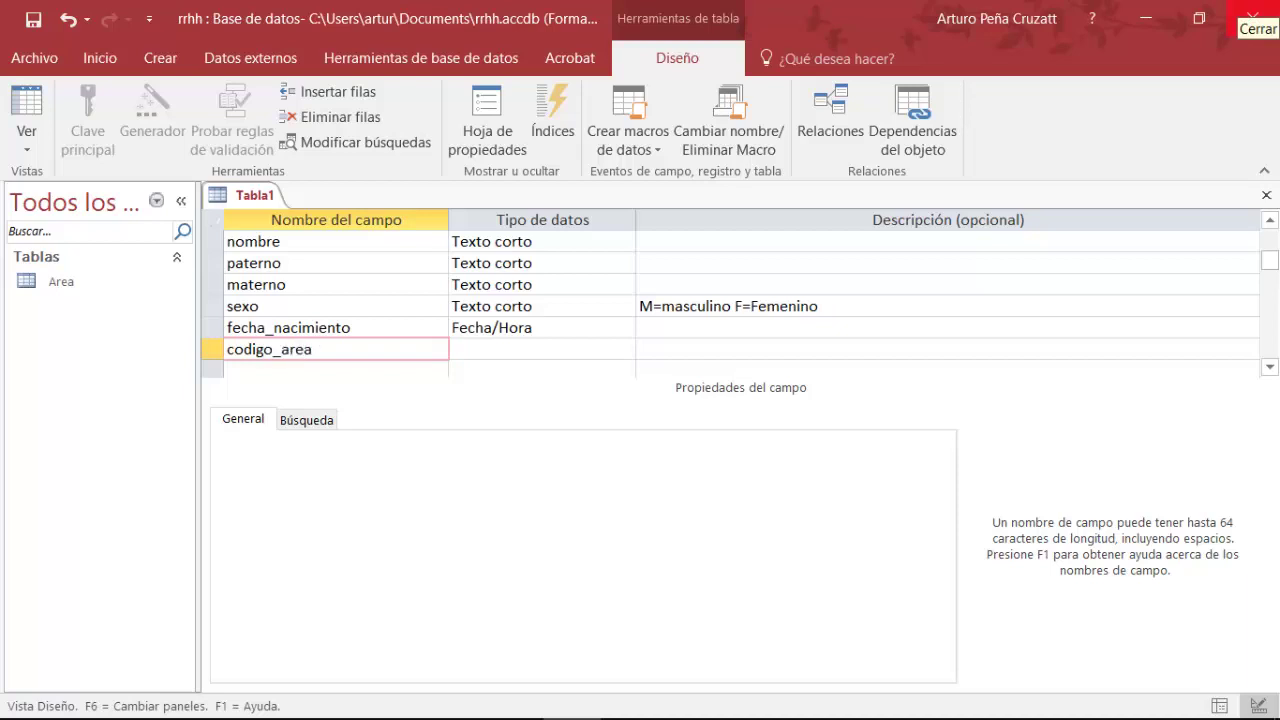
key("Tab")
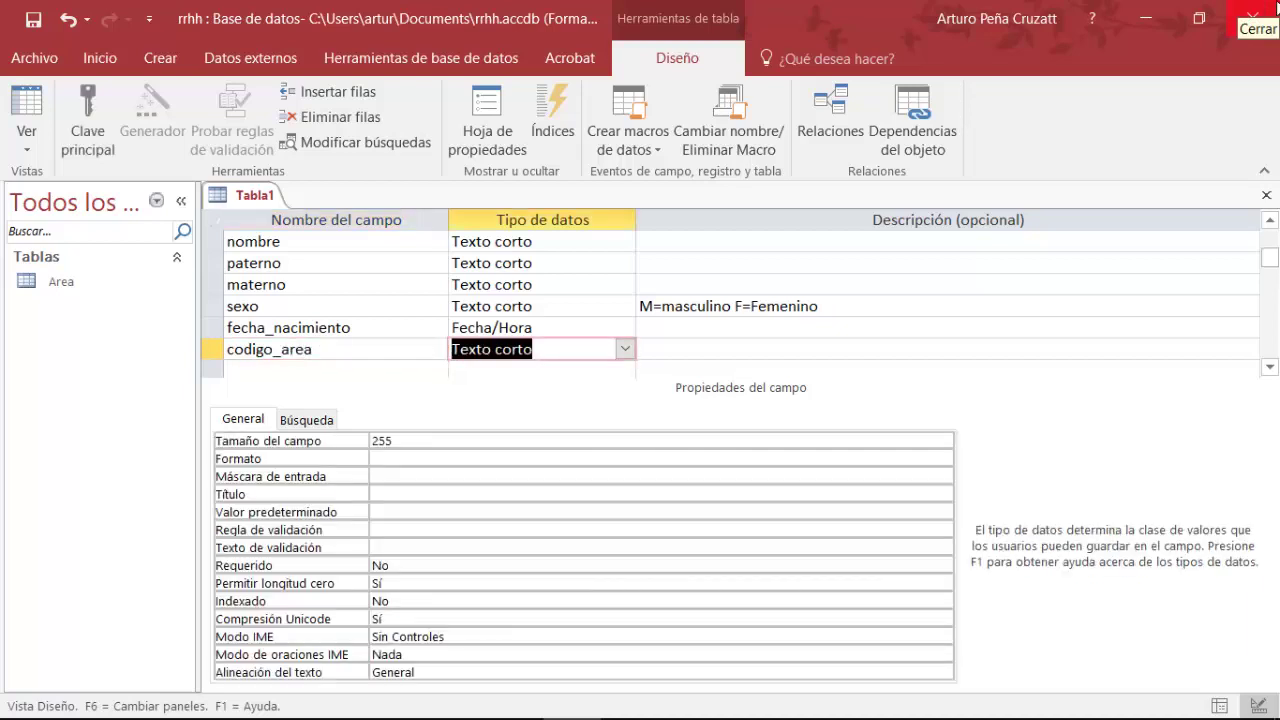
left_click(624, 349)
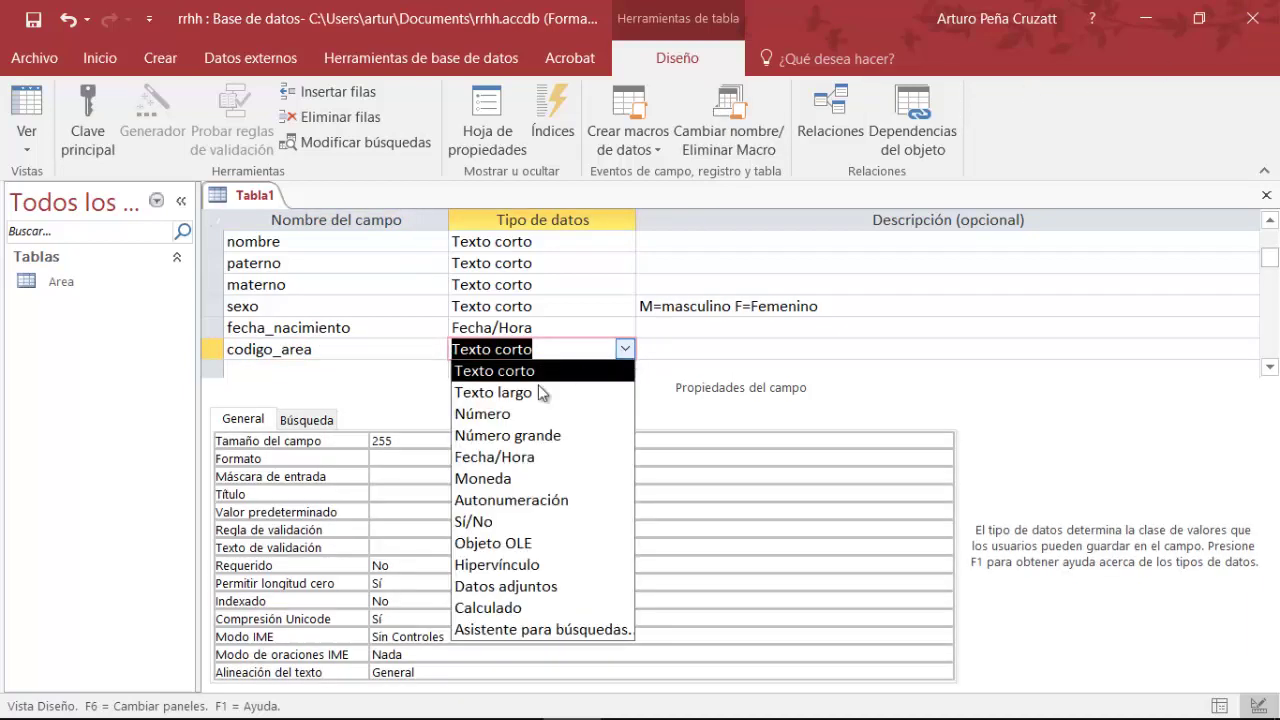
left_click(506, 416)
left_click(603, 444)
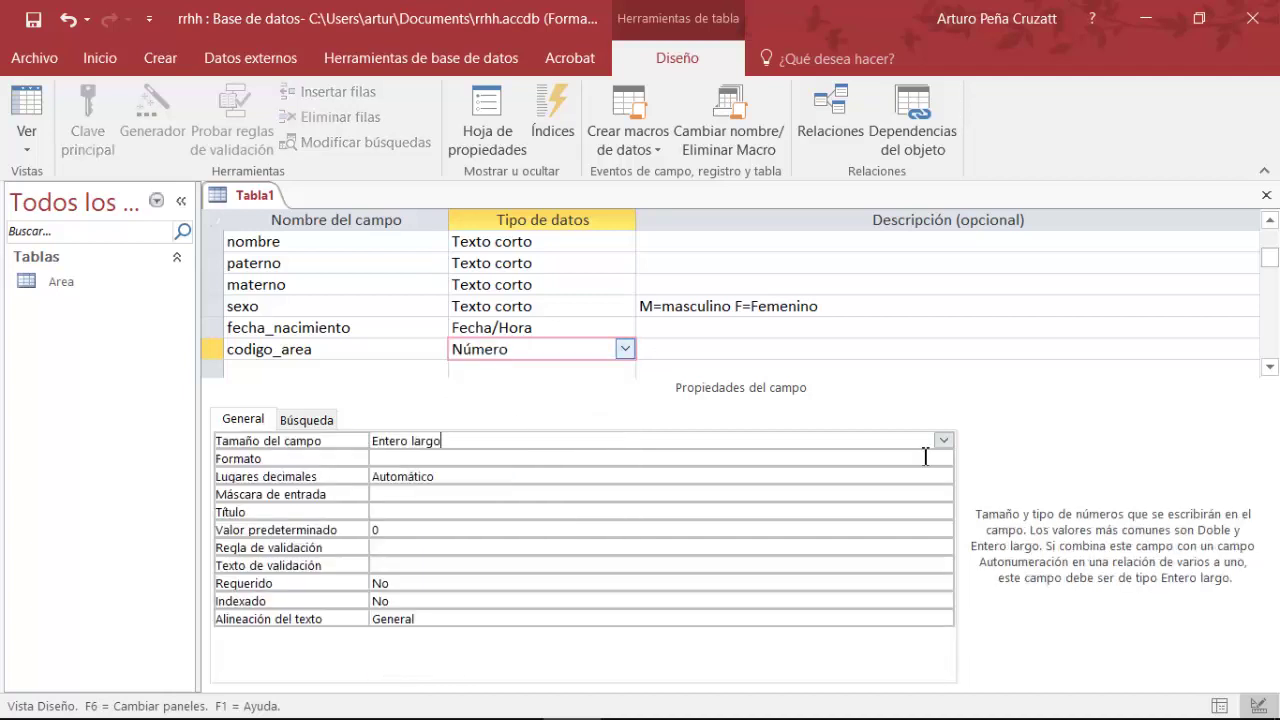
left_click(943, 442)
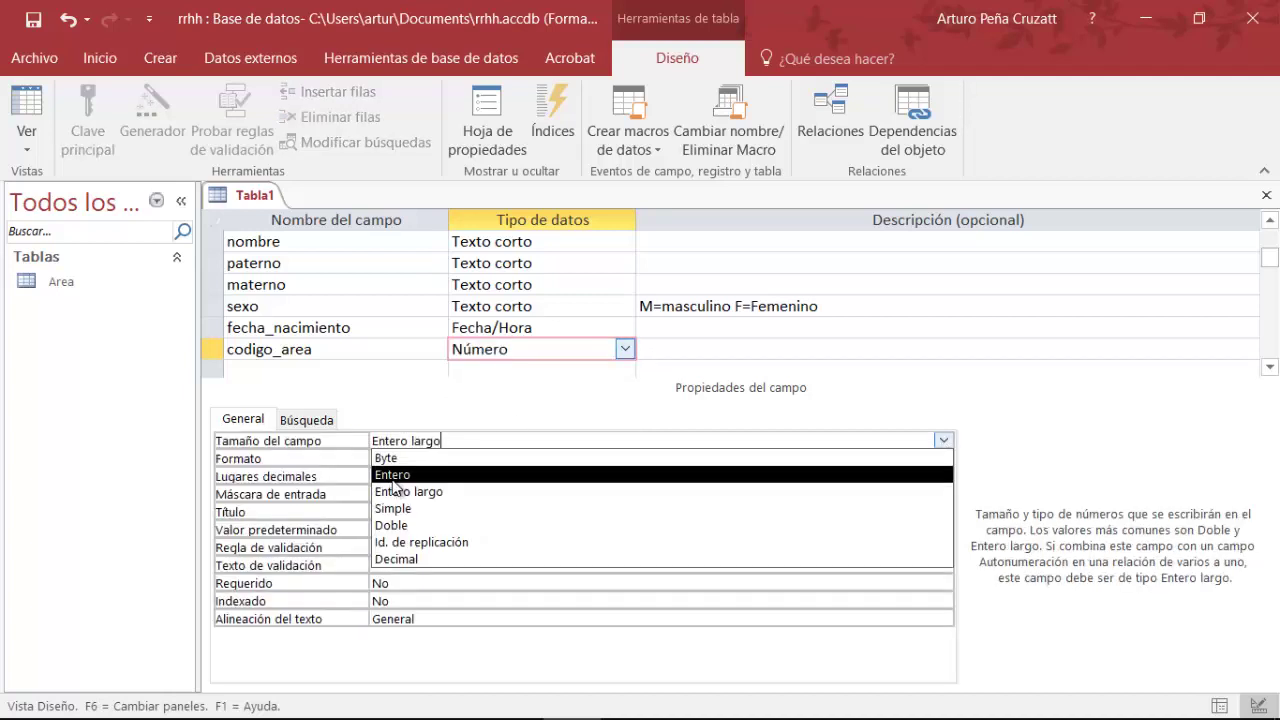
left_click(389, 458)
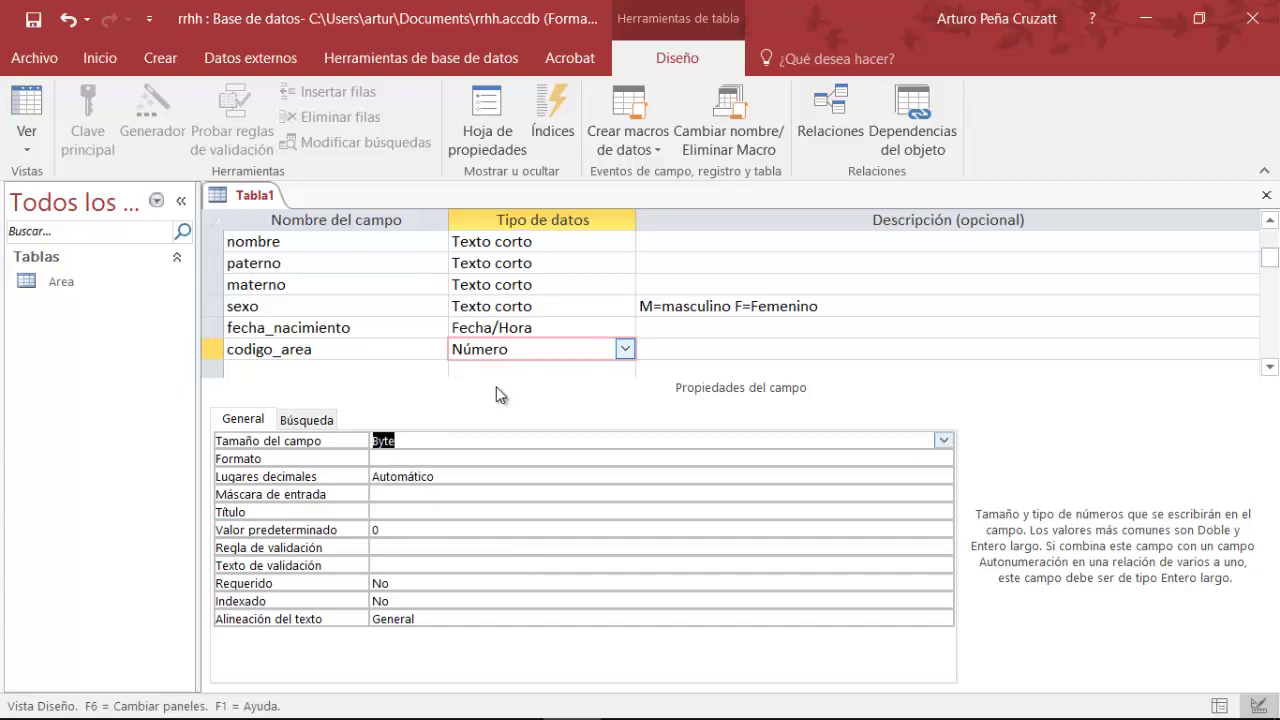
Save the new table under the name Trabajador and close its design.
left_click(33, 19)
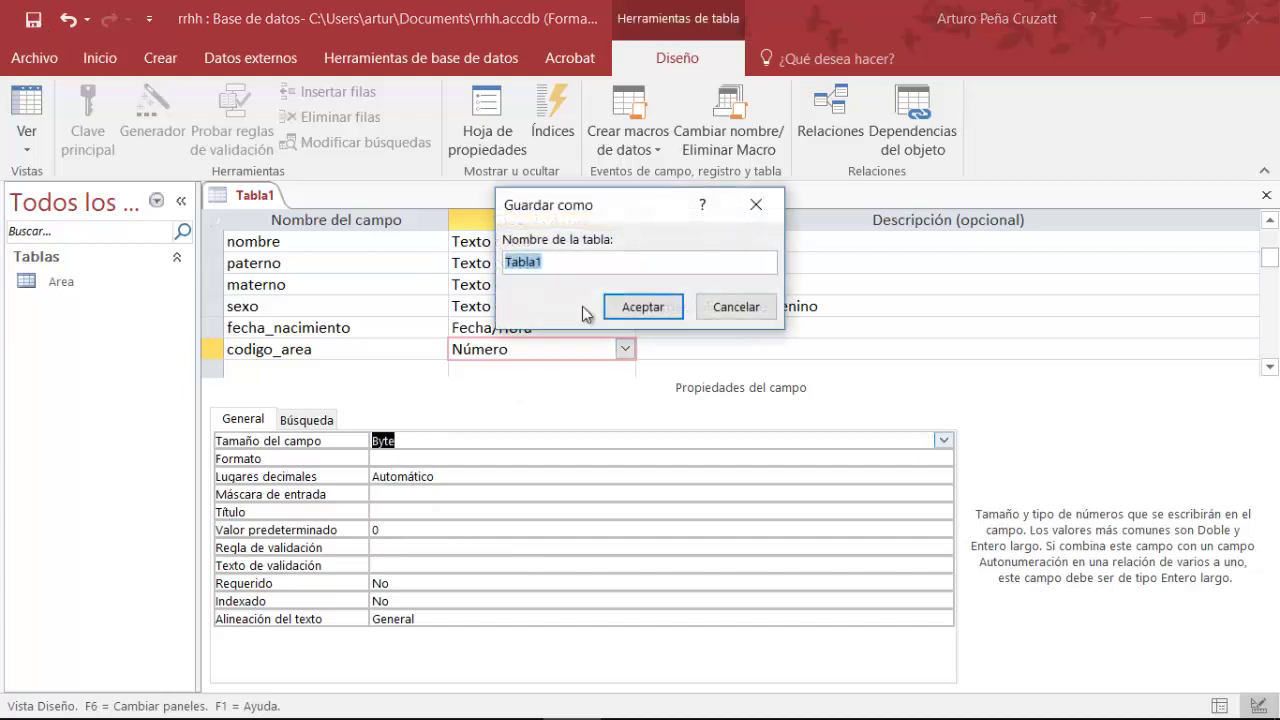
type("T")
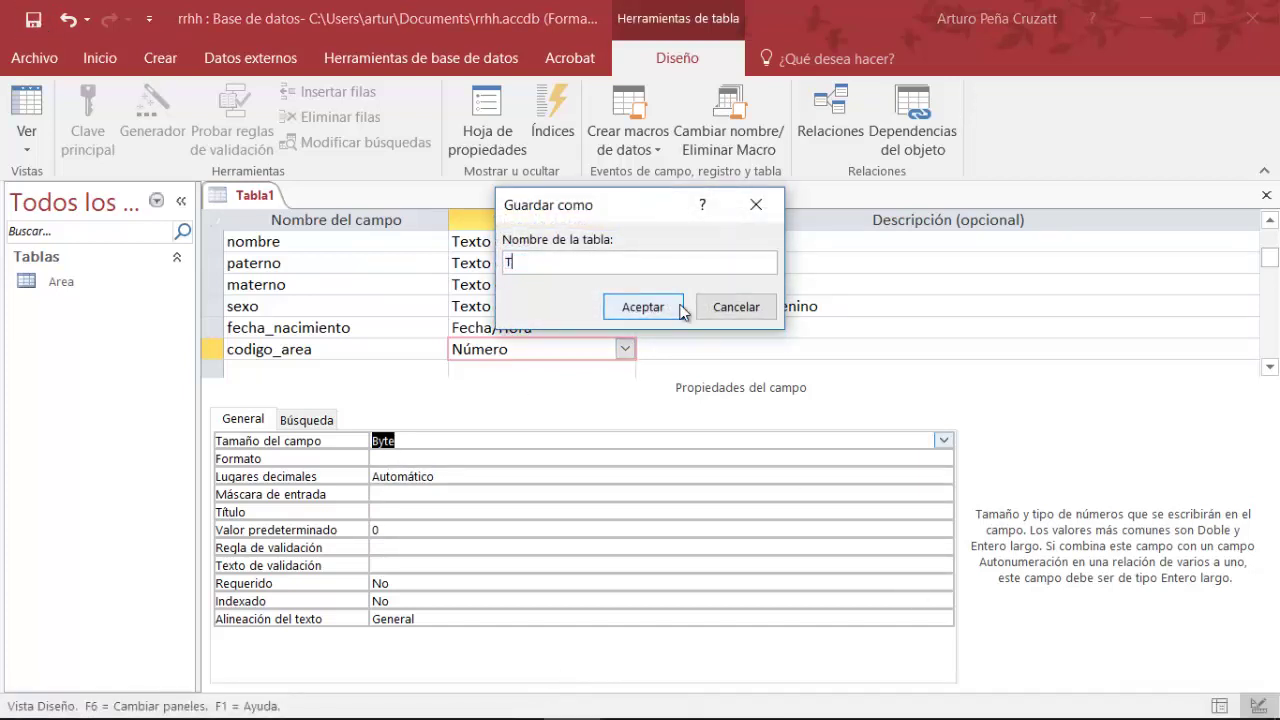
type("rabajador")
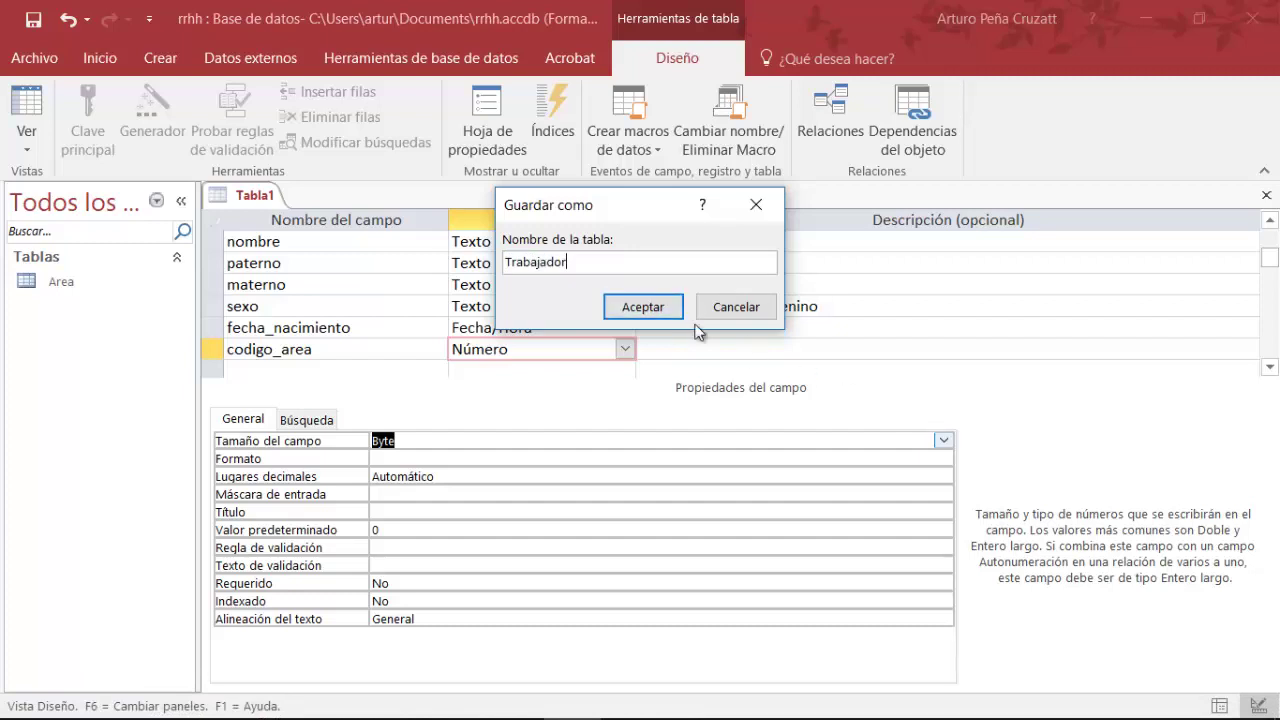
left_click(643, 307)
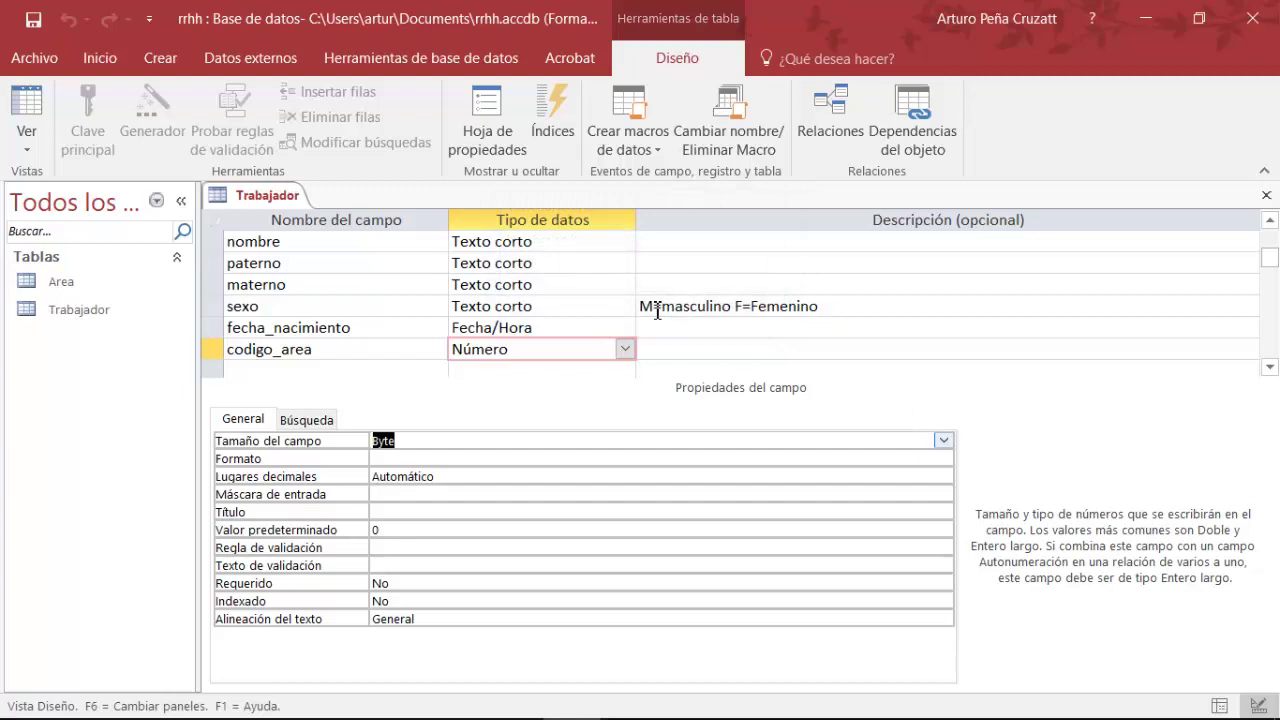
left_click(1266, 200)
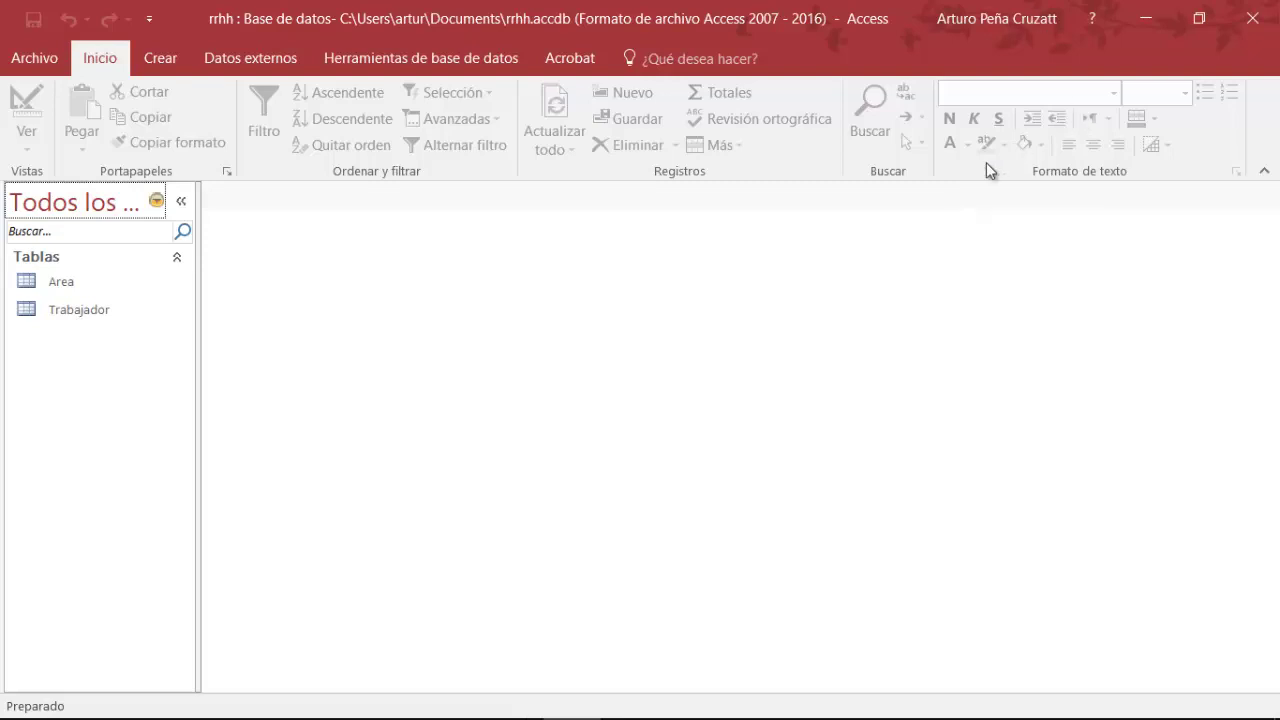
Open the database relationships diagram and add the Area and Trabajador tables to it.
left_click(432, 58)
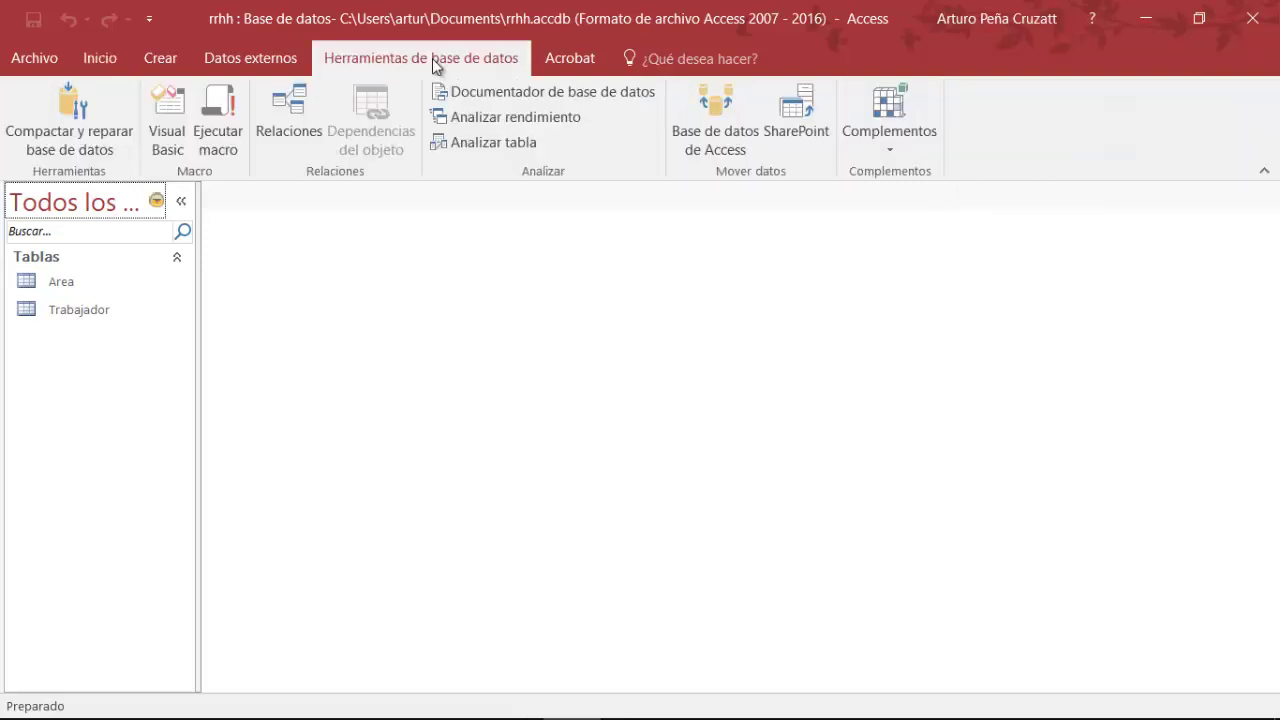
left_click(289, 98)
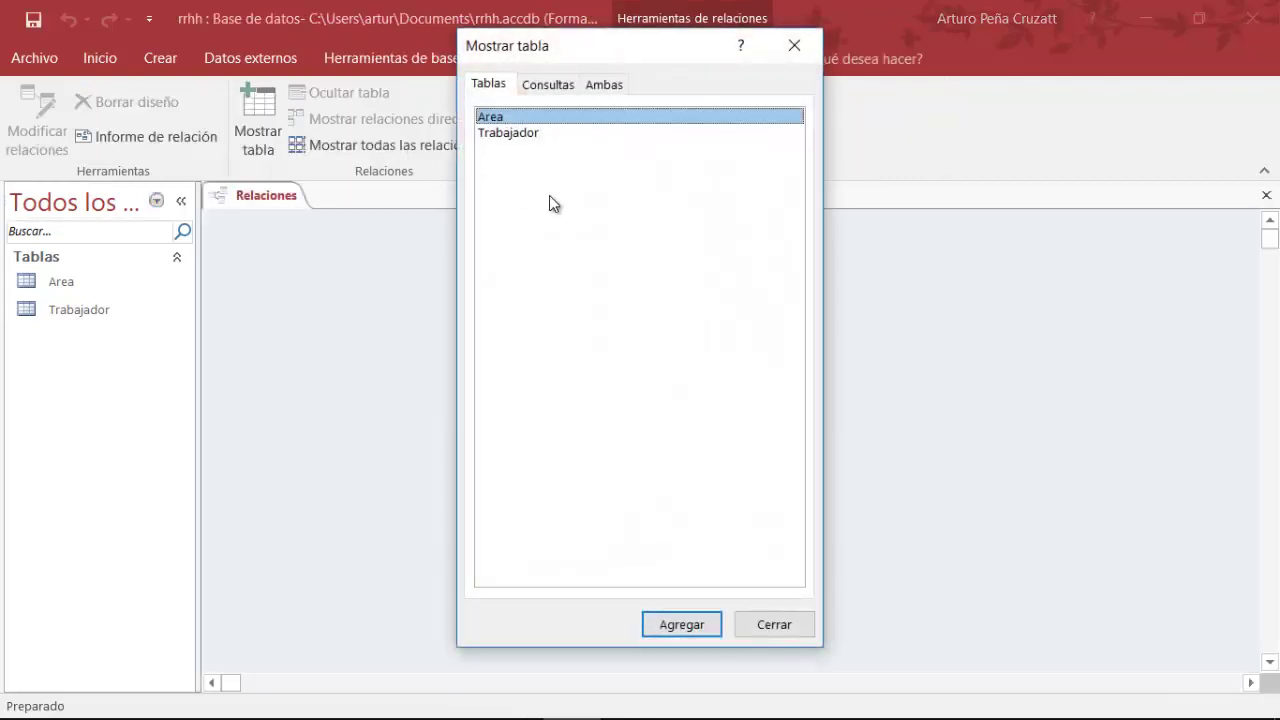
left_click(506, 135, "shift")
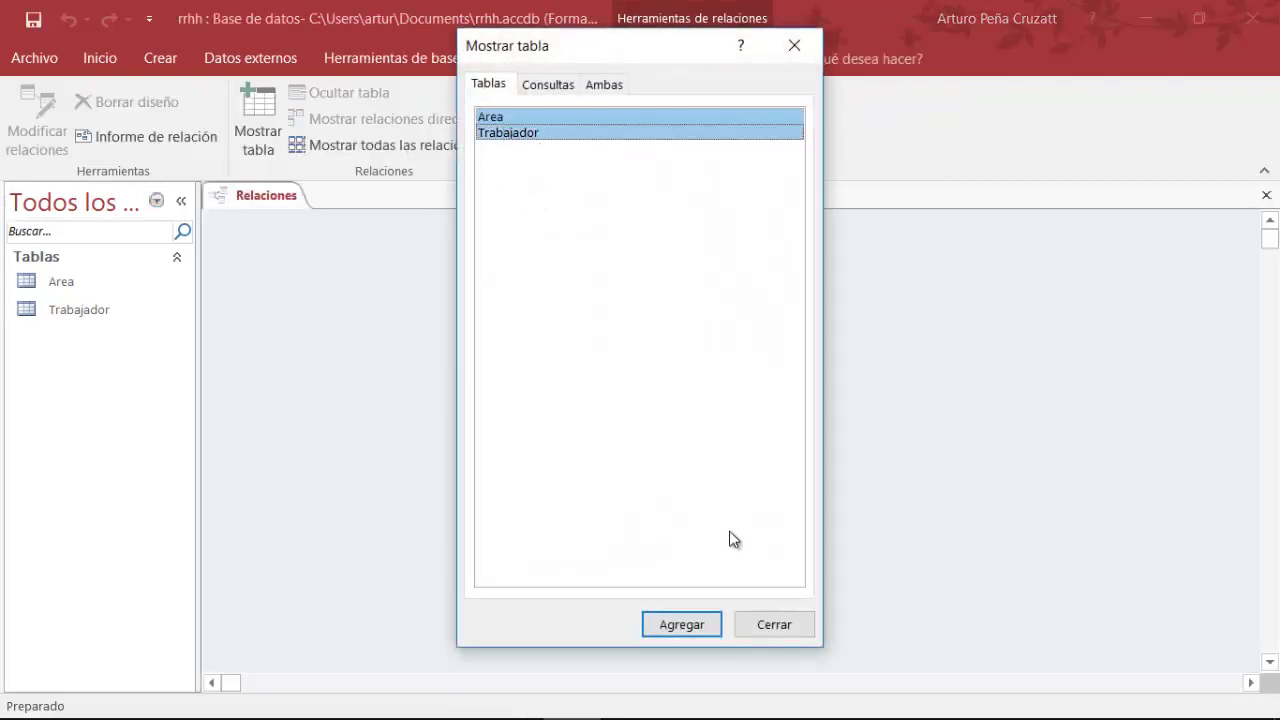
left_click(695, 624)
left_click(800, 626)
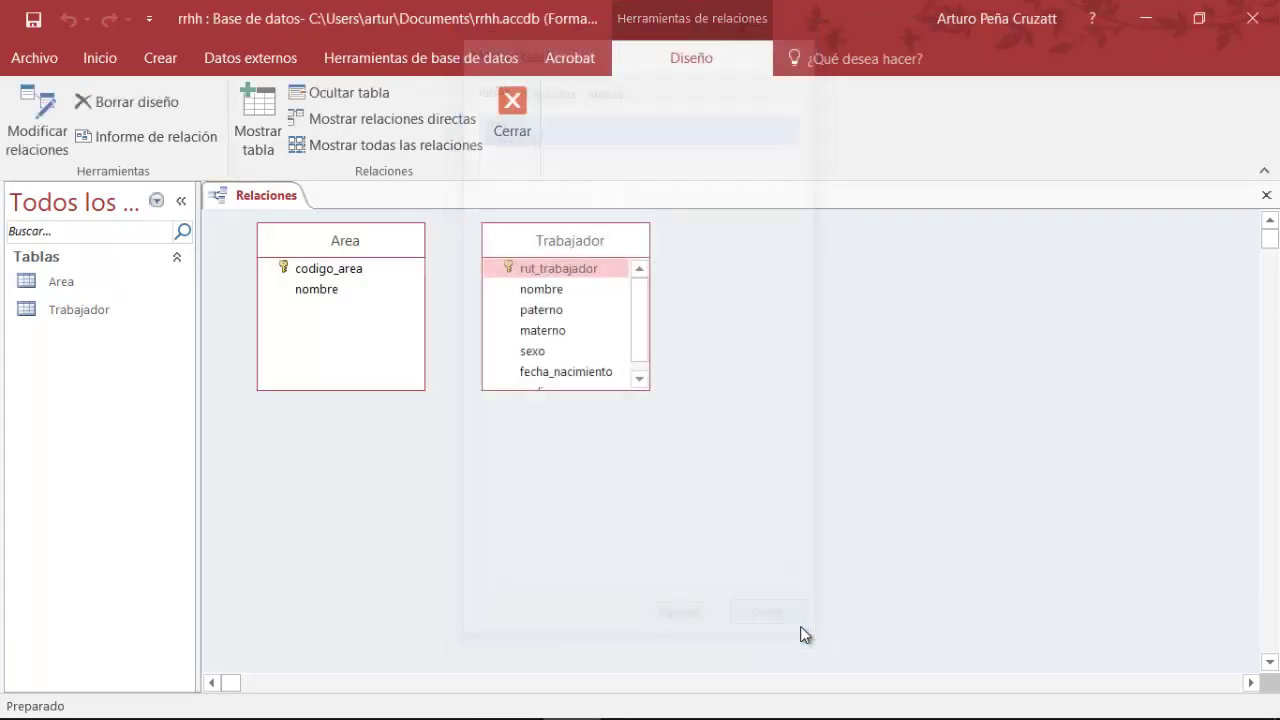
Space the Area and Trabajador tables apart in the diagram and enlarge Trabajador until all its fields fit.
left_click_drag(600, 243, 682, 251)
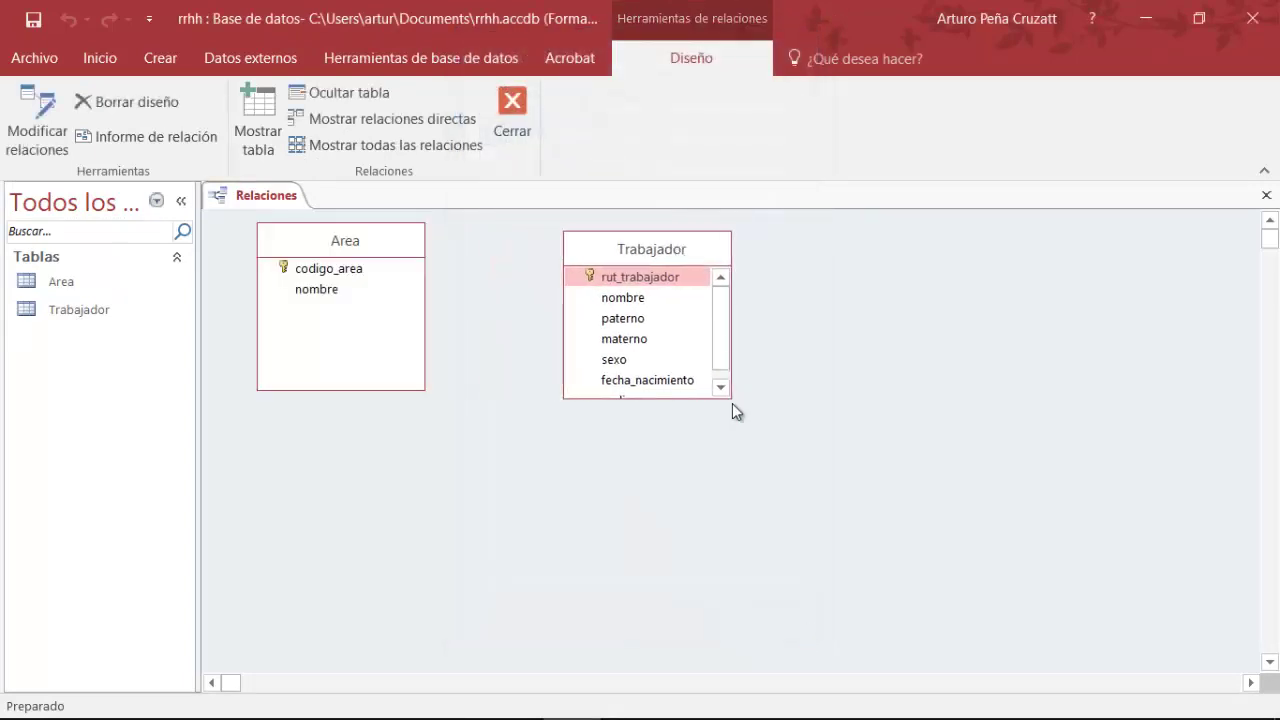
left_click_drag(731, 398, 790, 446)
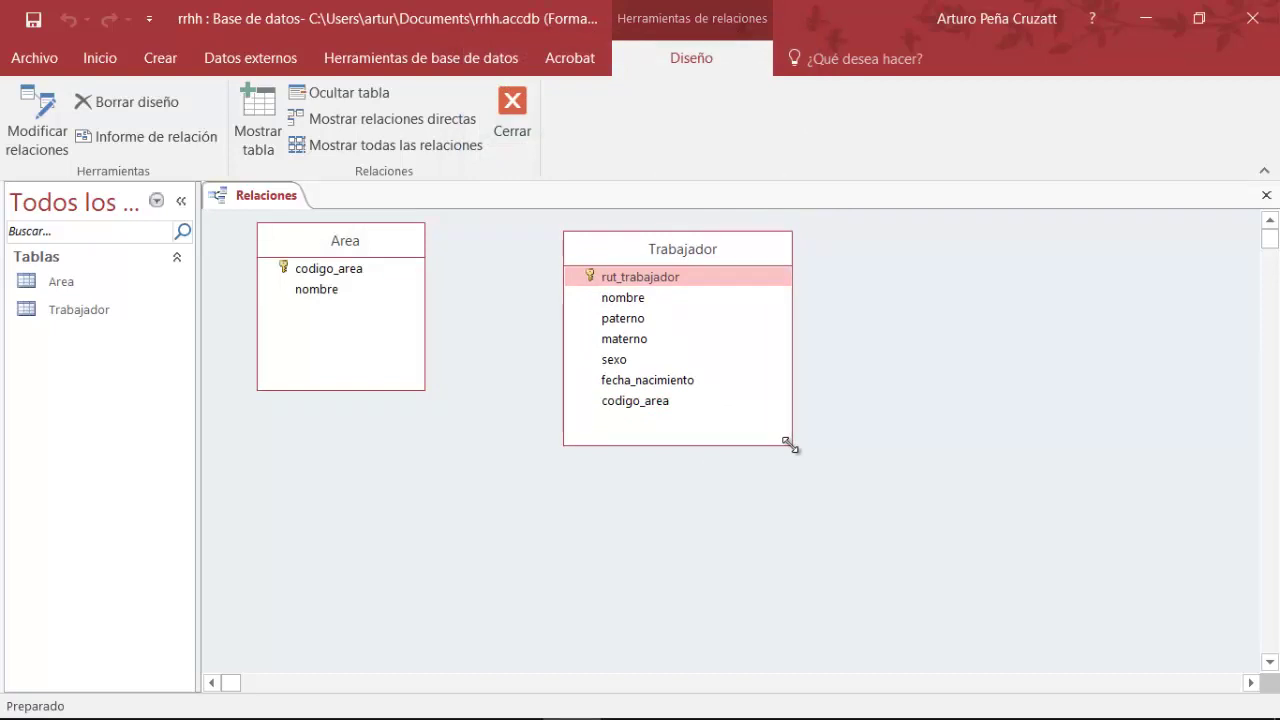
left_click_drag(666, 251, 707, 232)
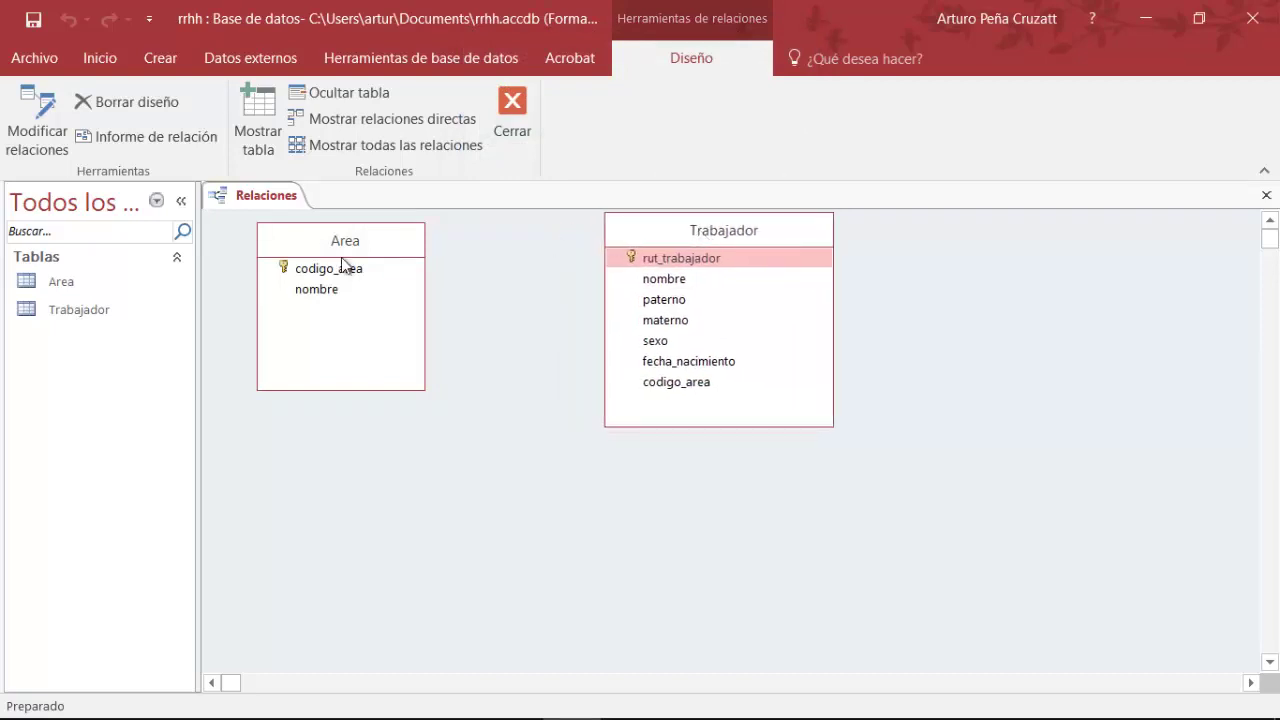
left_click_drag(343, 246, 332, 241)
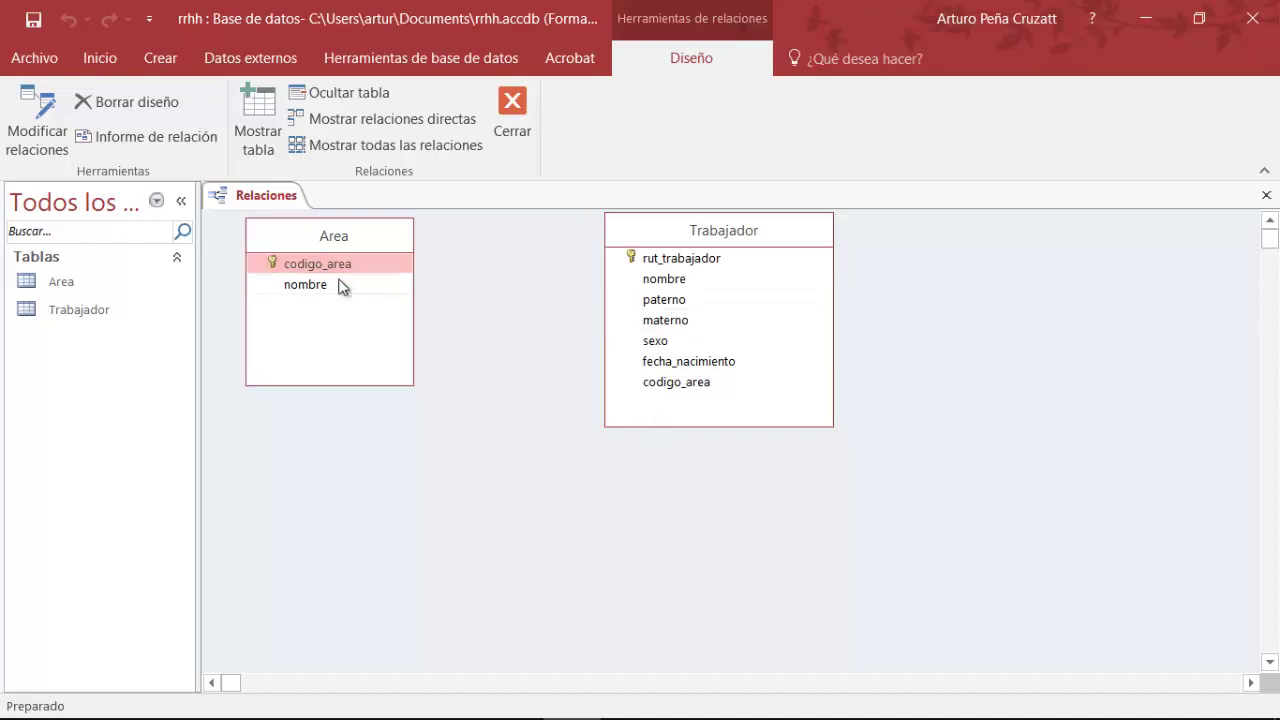
Relate codigo_area in Area to codigo_area in Trabajador with referential integrity enforced, and close the relationships diagram, saving its layout.
left_click_drag(349, 272, 661, 395)
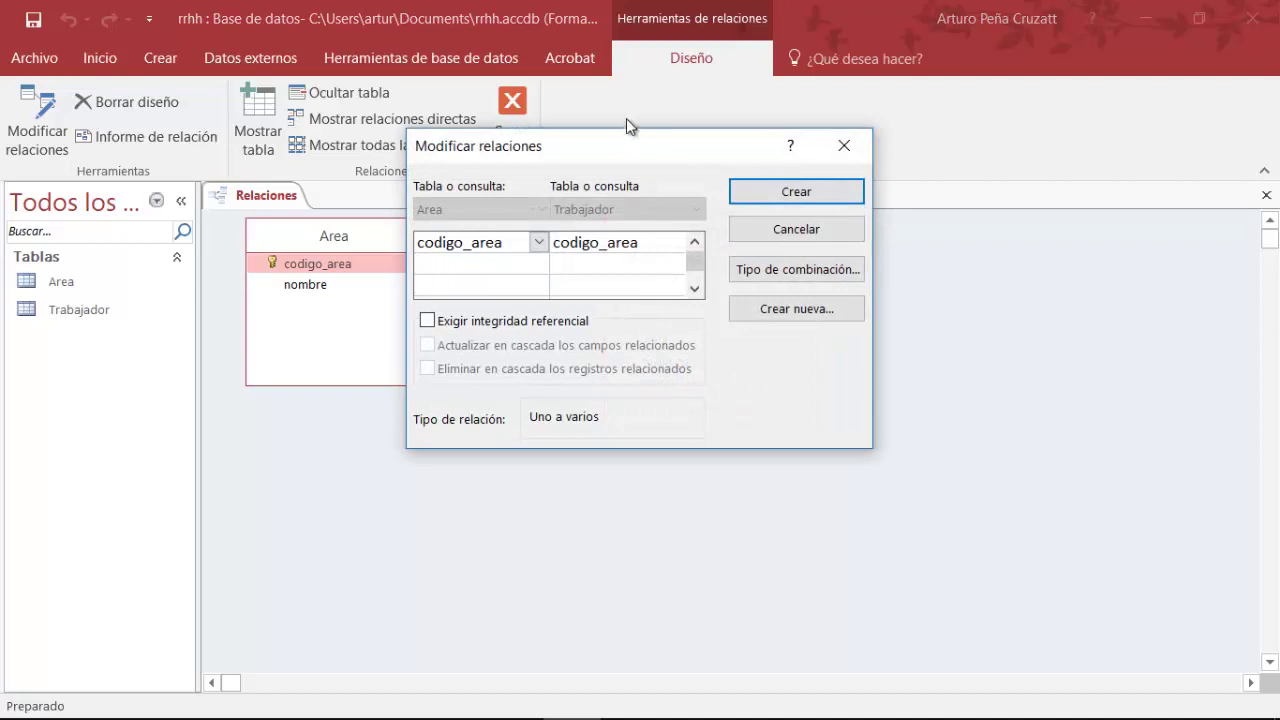
left_click_drag(506, 145, 634, 132)
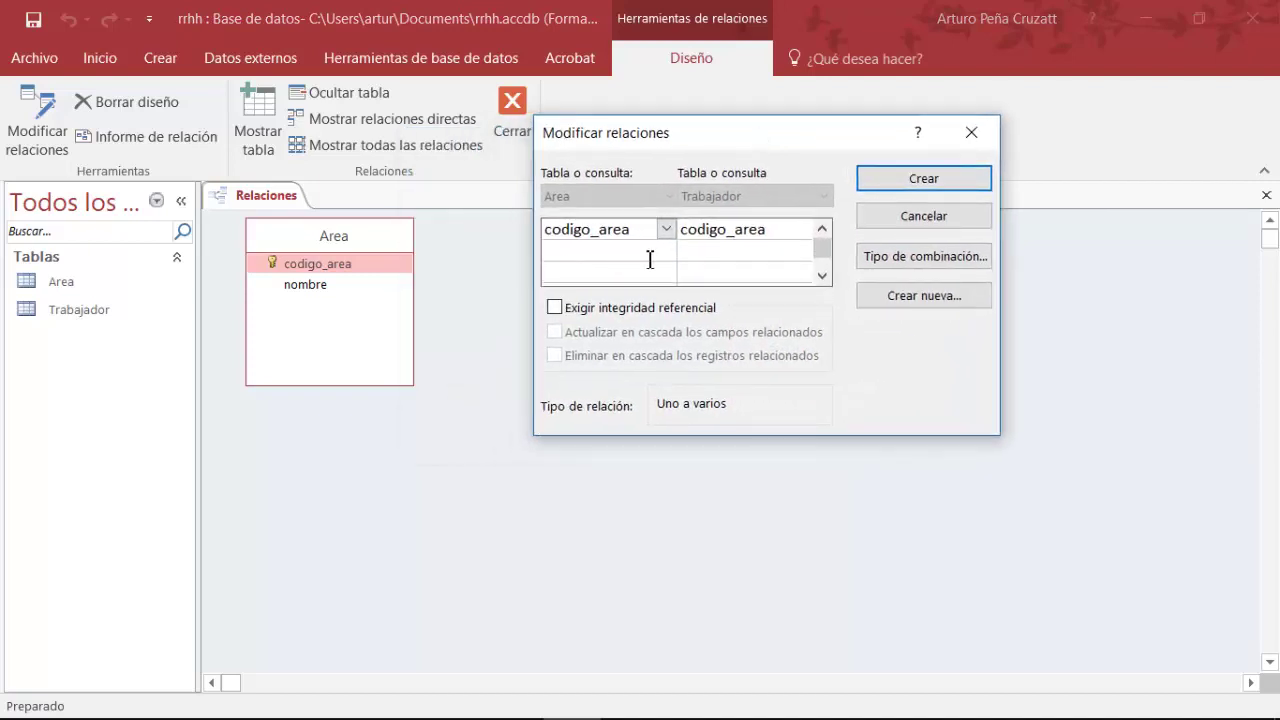
left_click(556, 307)
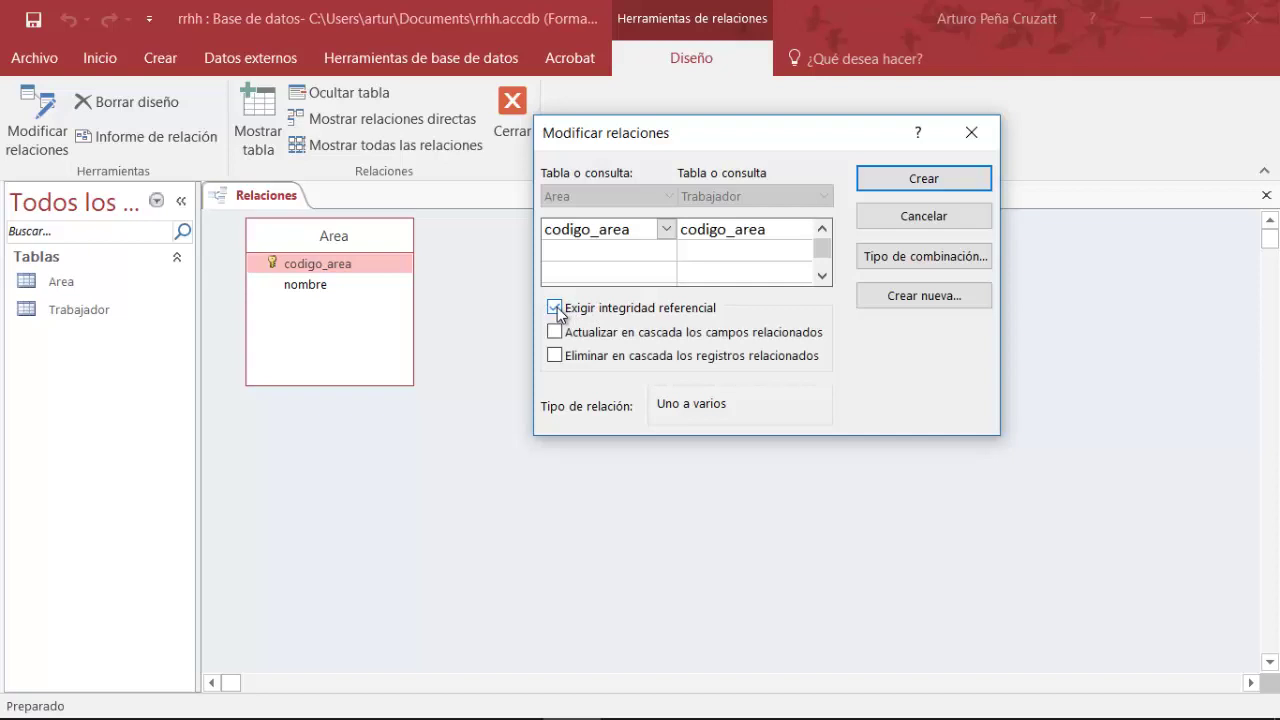
left_click(893, 193)
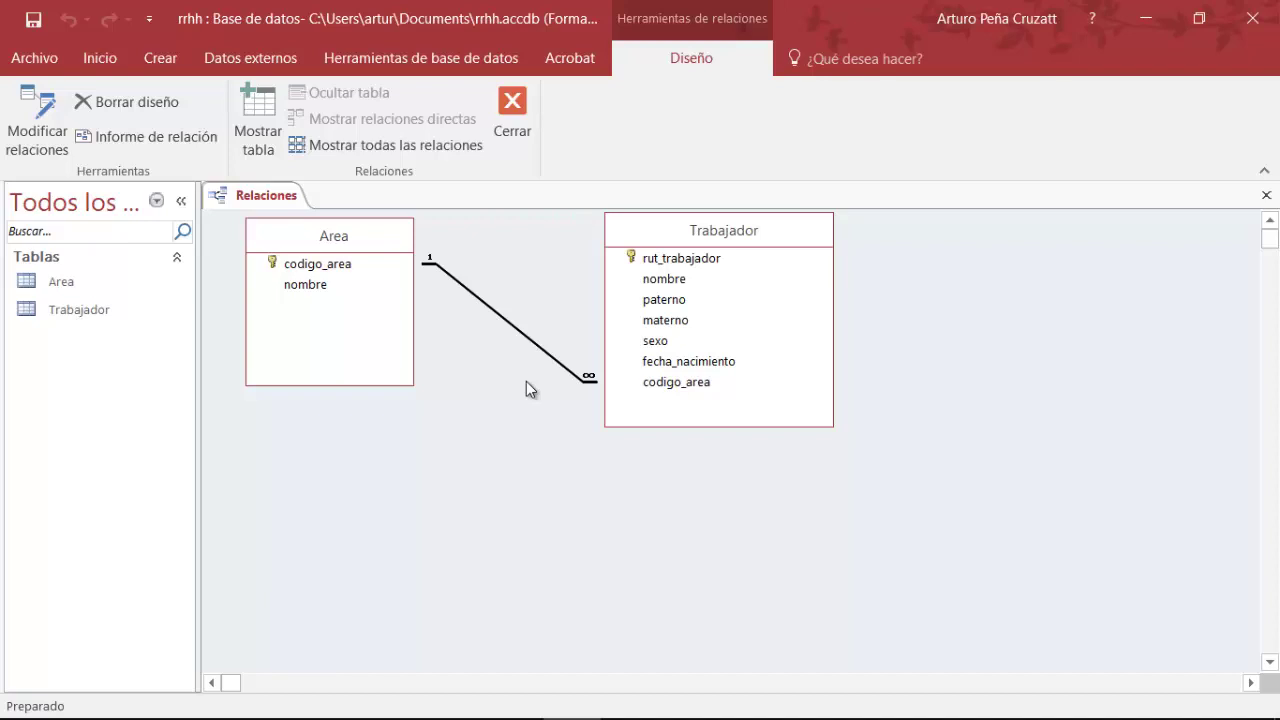
left_click(521, 128)
left_click(521, 436)
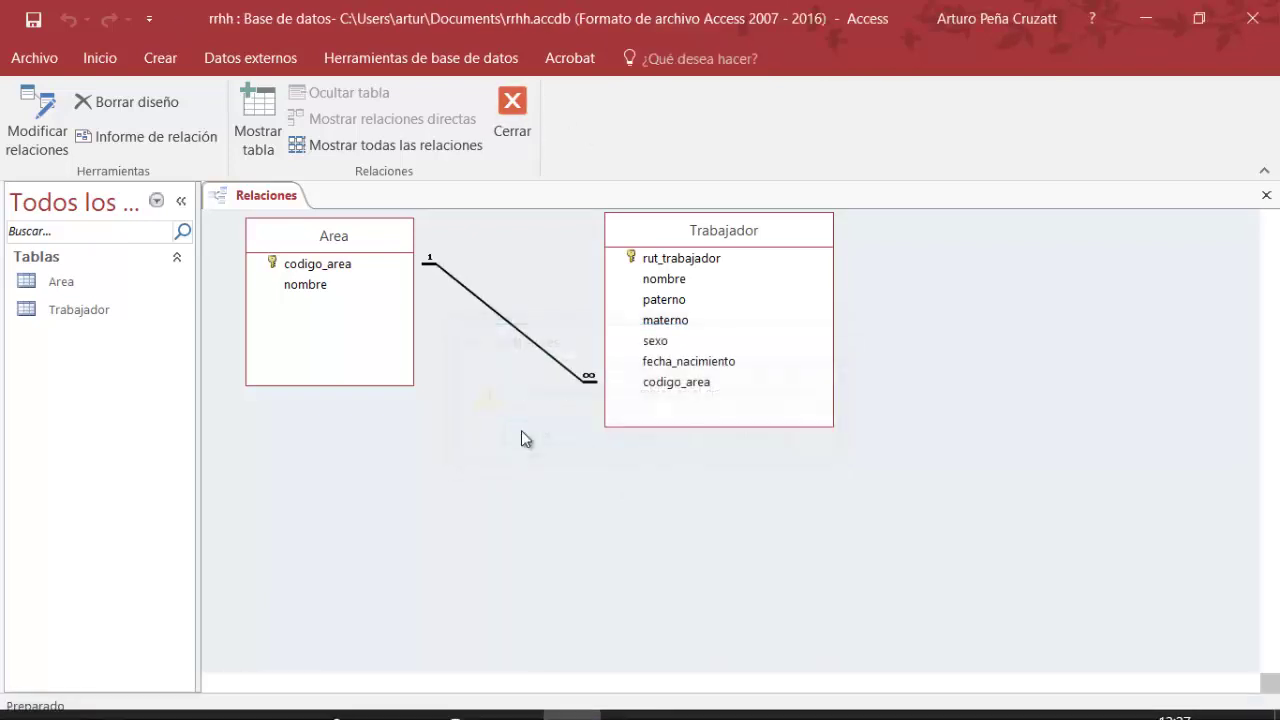
left_click(746, 697)
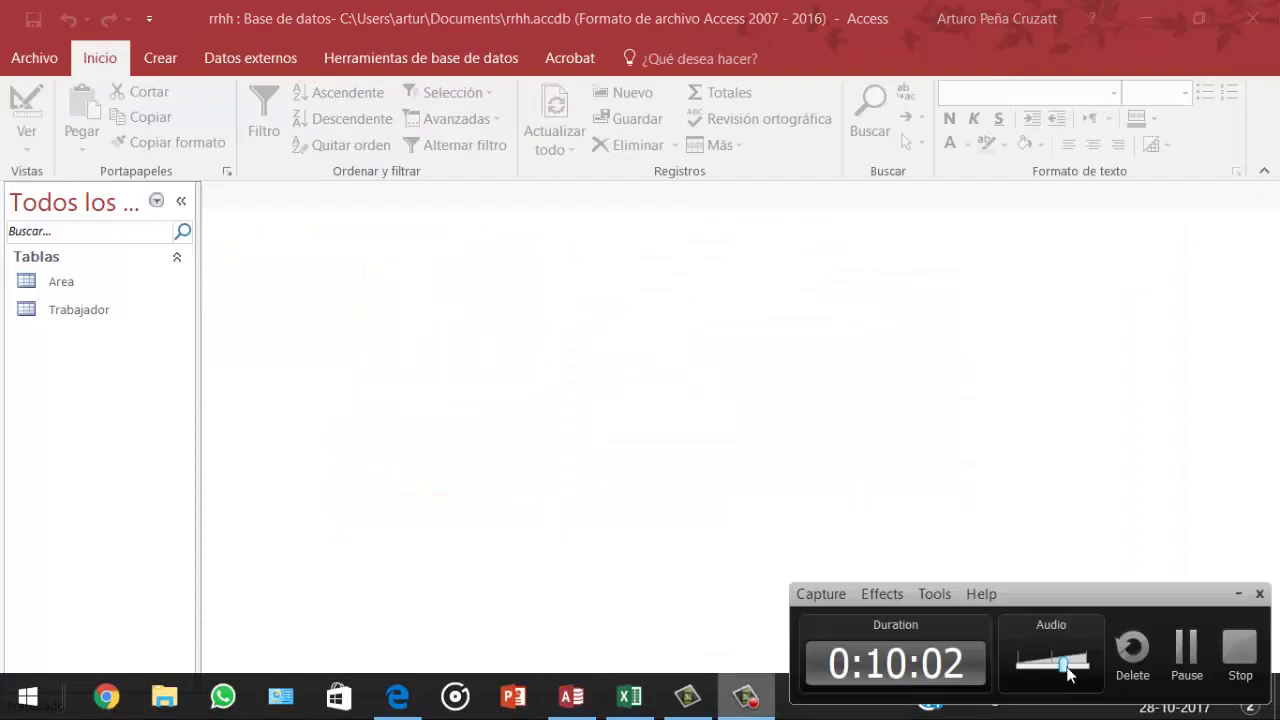